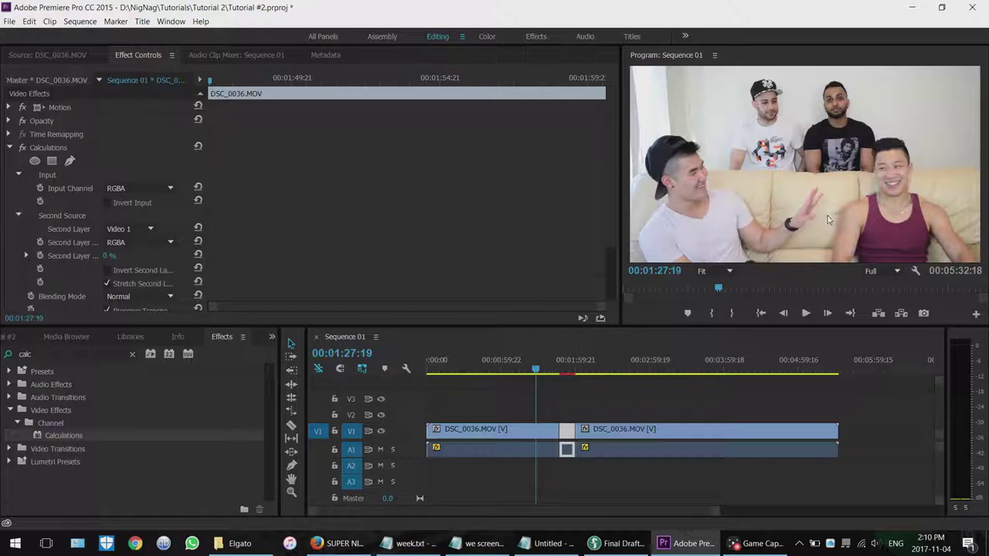
- Create a new default still title named 'steven'
click(142, 23)
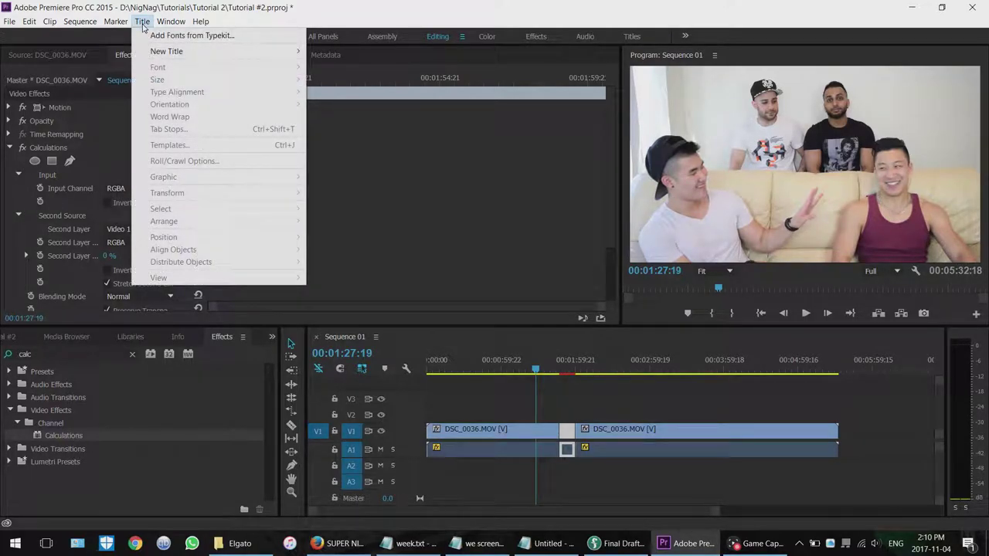
mouse_move(184, 51)
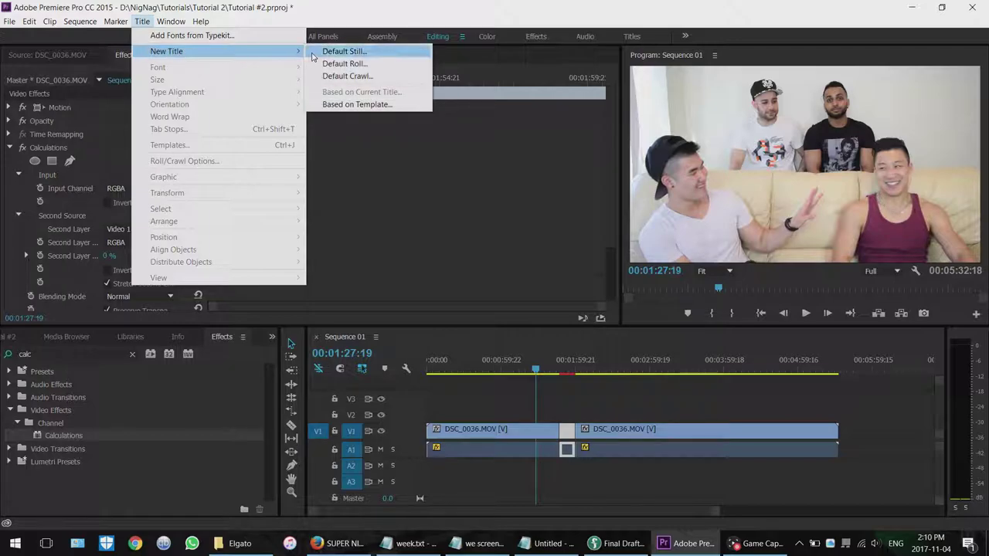
click(355, 55)
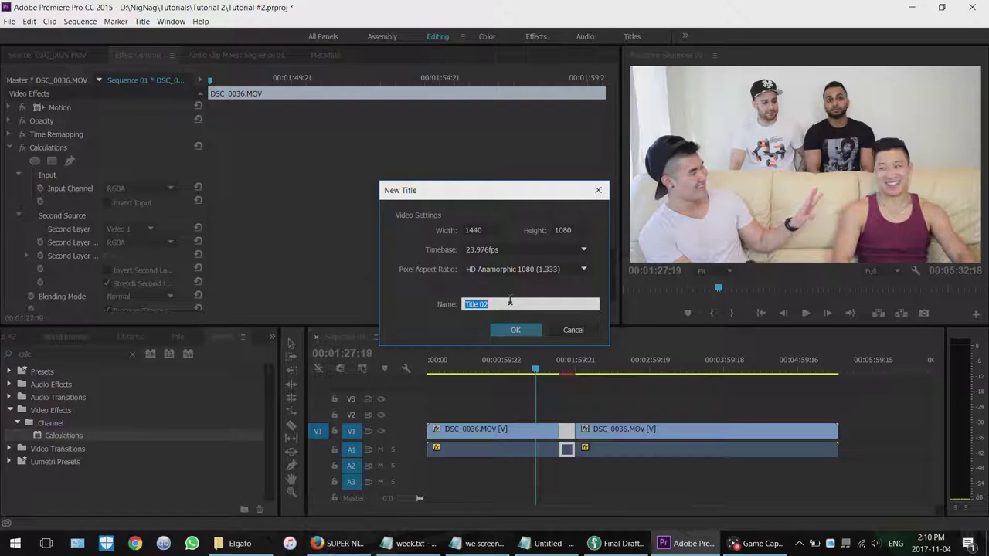
text(S)
key(Return)
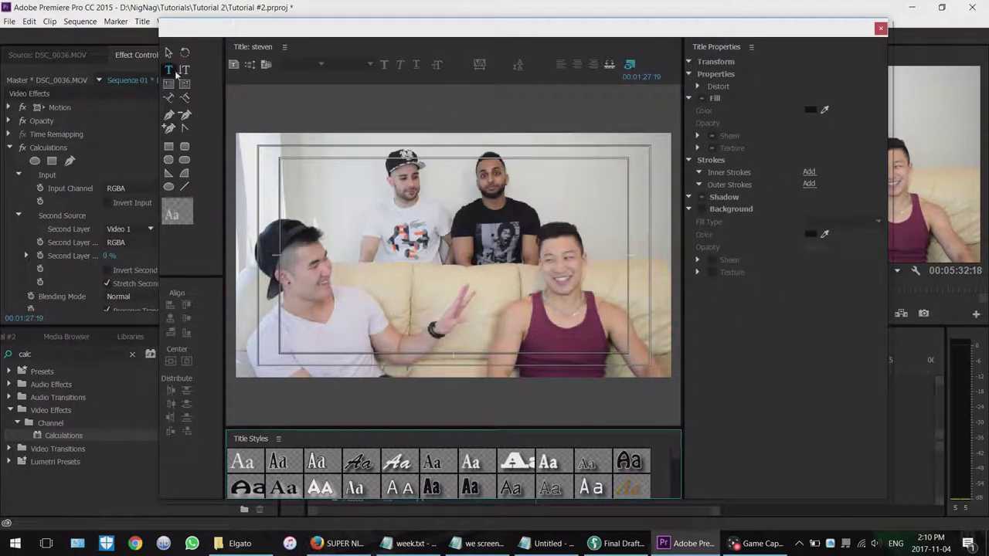
- Type the text 'ngyn' near the upper left of the title frame
click(168, 71)
click(301, 197)
text(Ste)
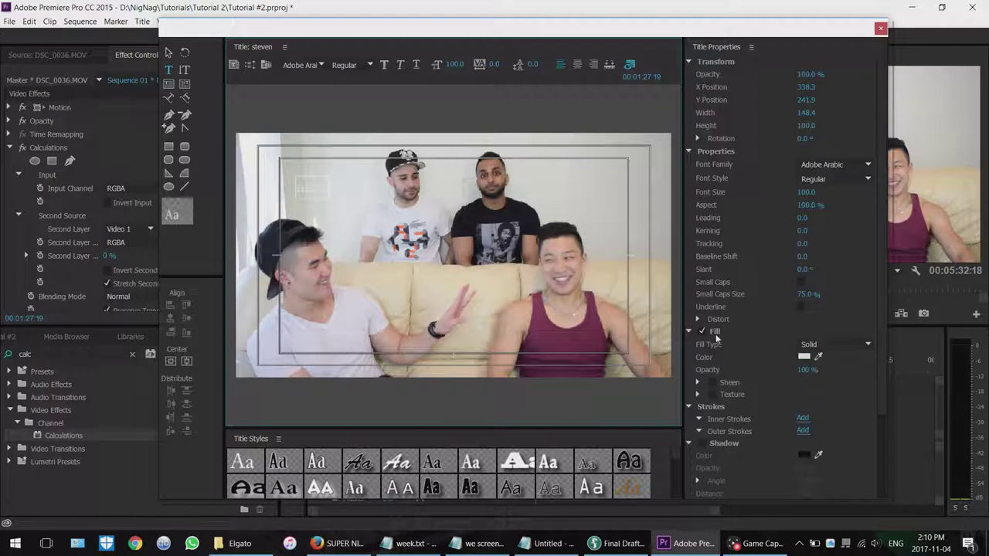
- Set the text fill colour to pure red (FF0000) and select the text object
click(803, 356)
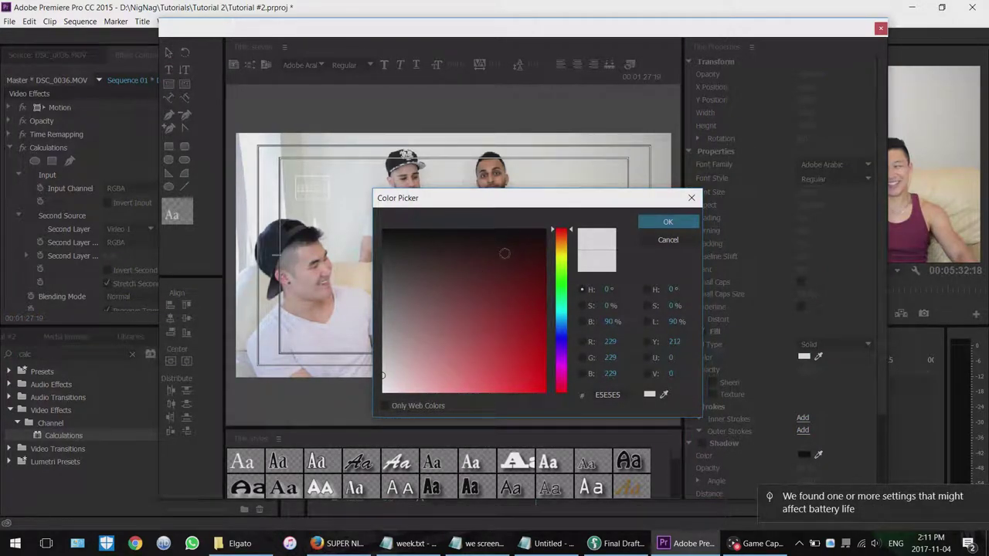
click(526, 268)
drag(526, 268, 567, 441)
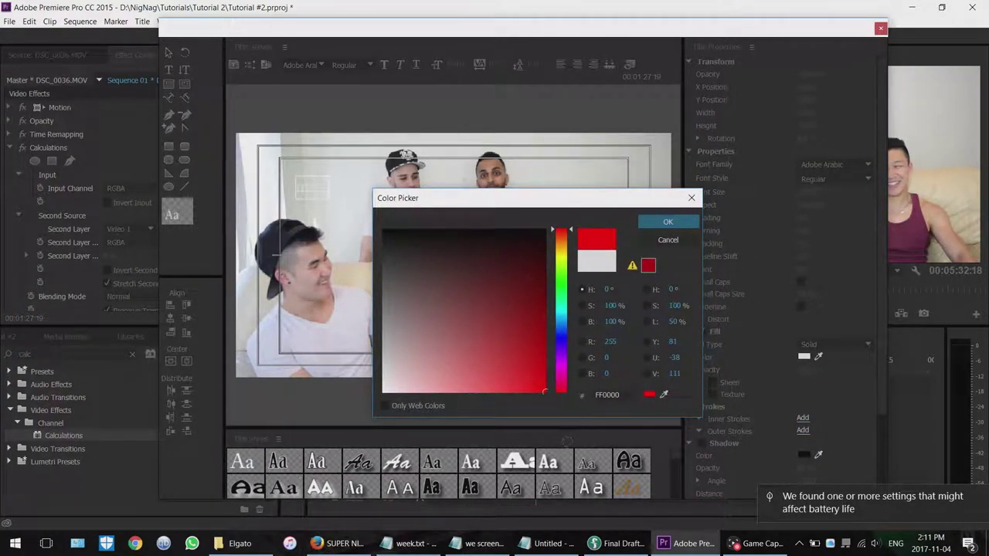
click(667, 222)
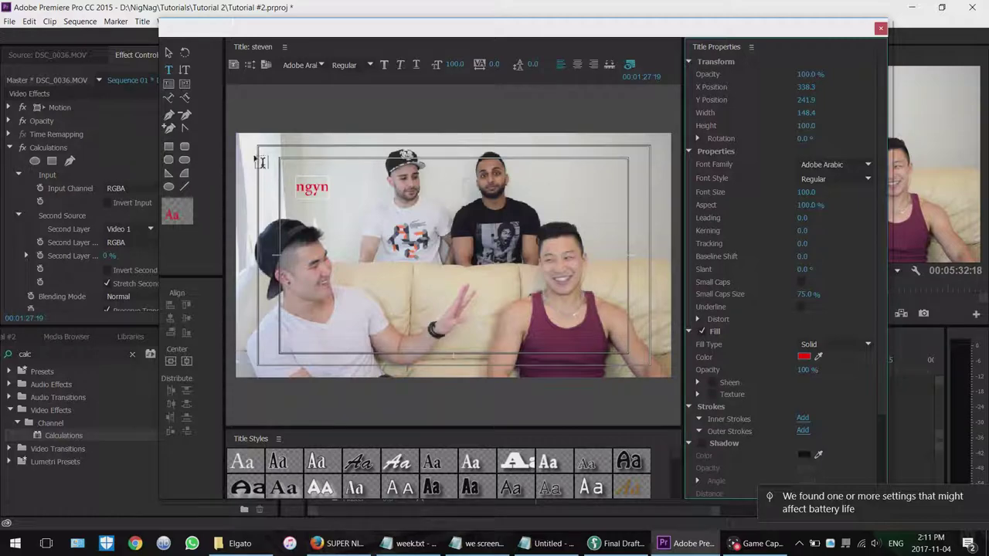
click(169, 54)
click(307, 186)
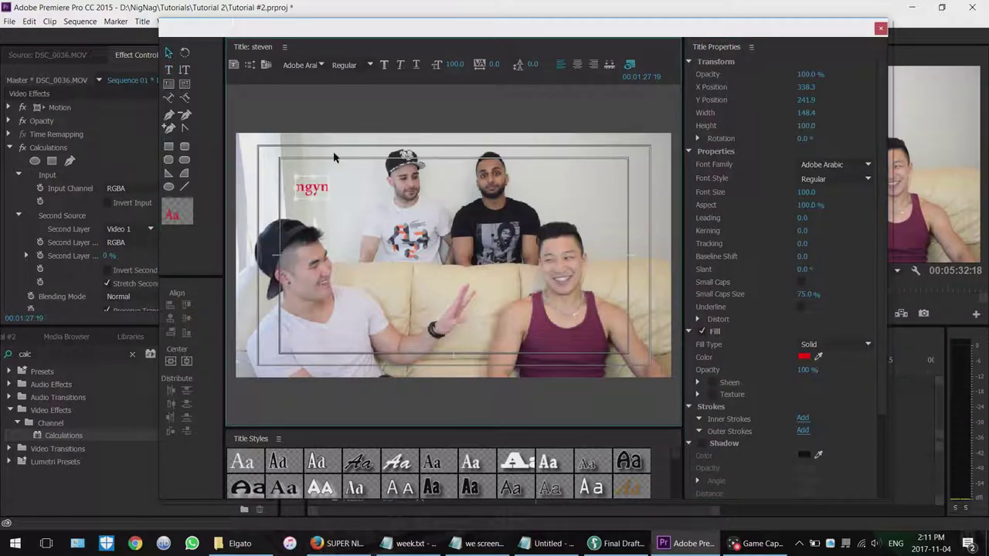
- Change the ngyn text's font family to Gill Sans Ultra Bold
click(323, 67)
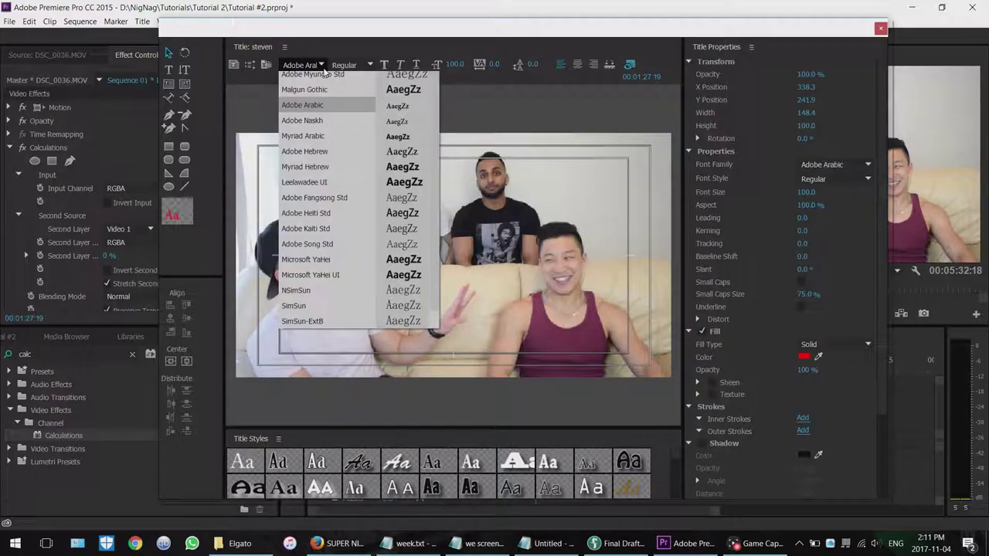
scroll(417, 309, up, 4)
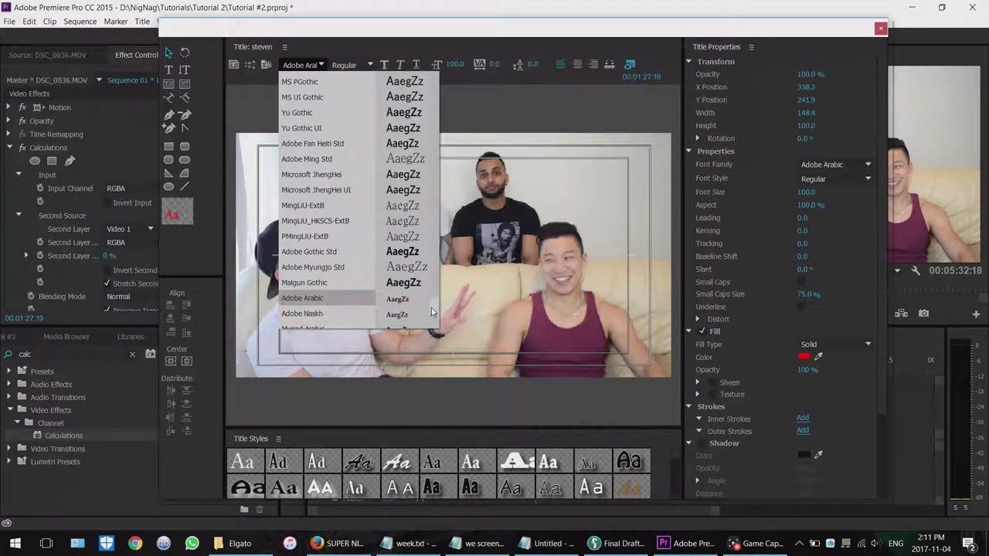
scroll(431, 307, down, 15)
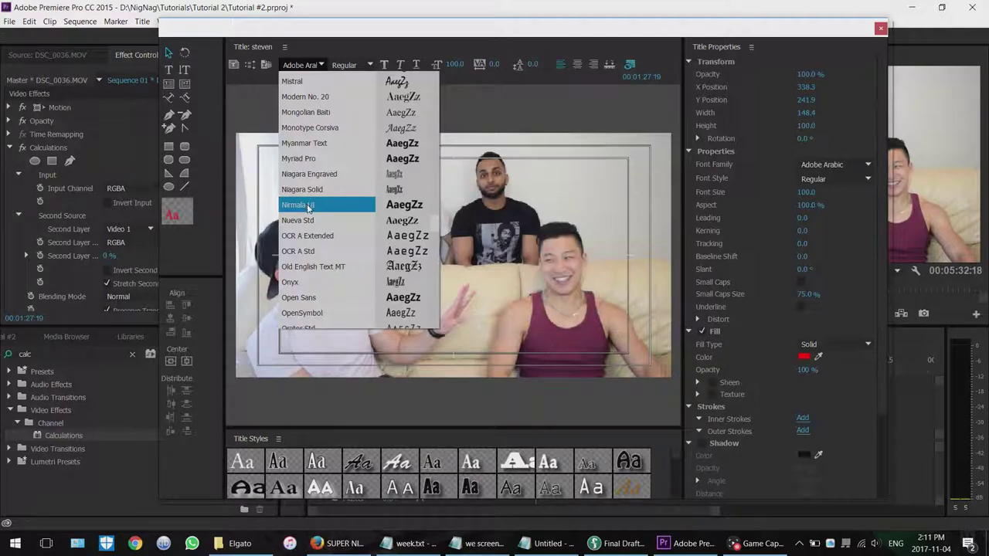
scroll(429, 175, up, 3)
scroll(429, 170, up, 15)
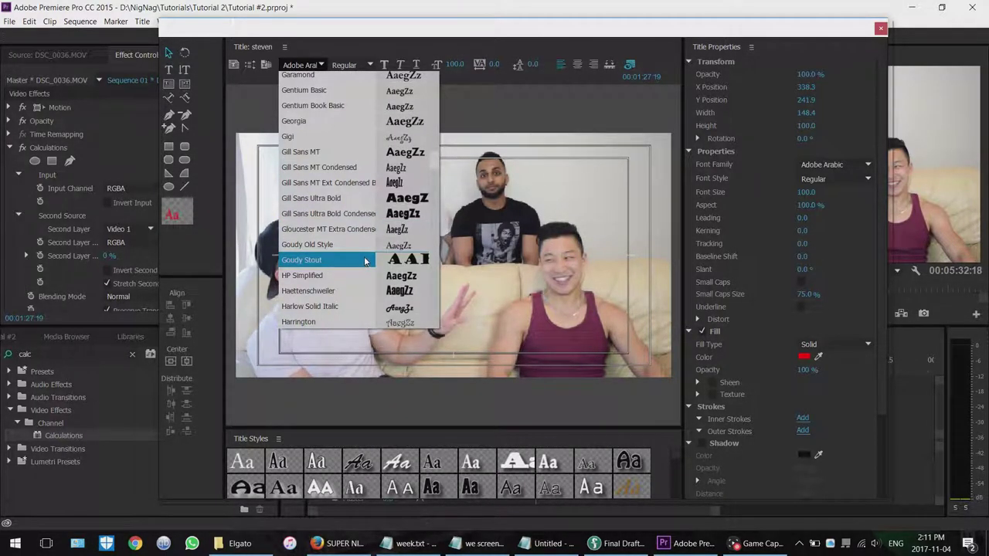
click(386, 198)
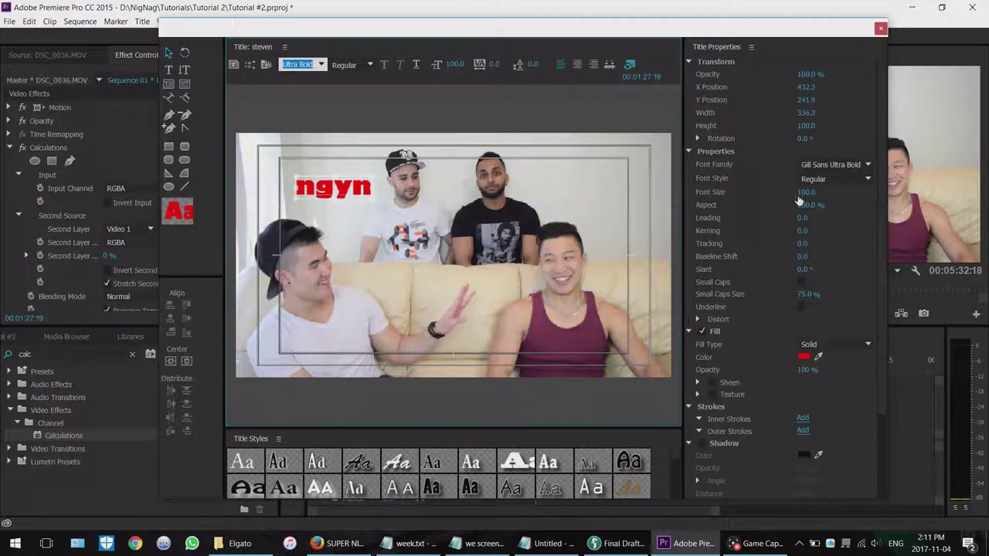
- Set the font size to 200
drag(803, 194, 850, 193)
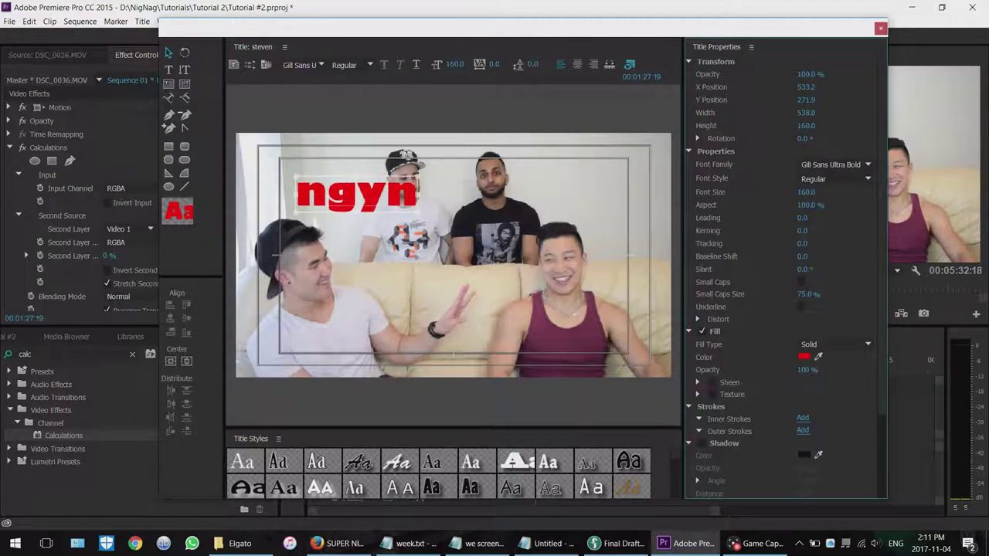
click(806, 192)
text(200)
key(Return)
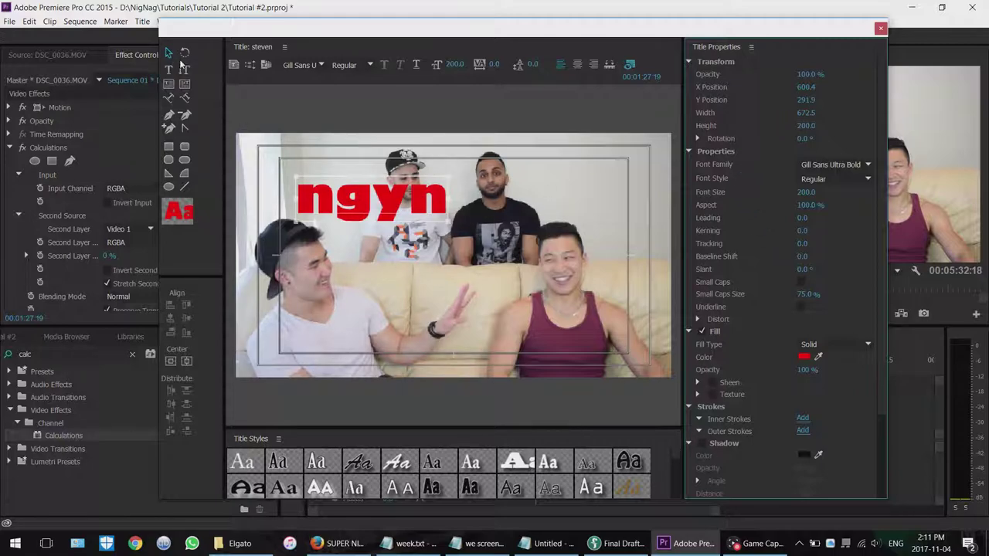
- Move the ngyn text to the lower left, around X 438.7 and Y 918.1
click(167, 56)
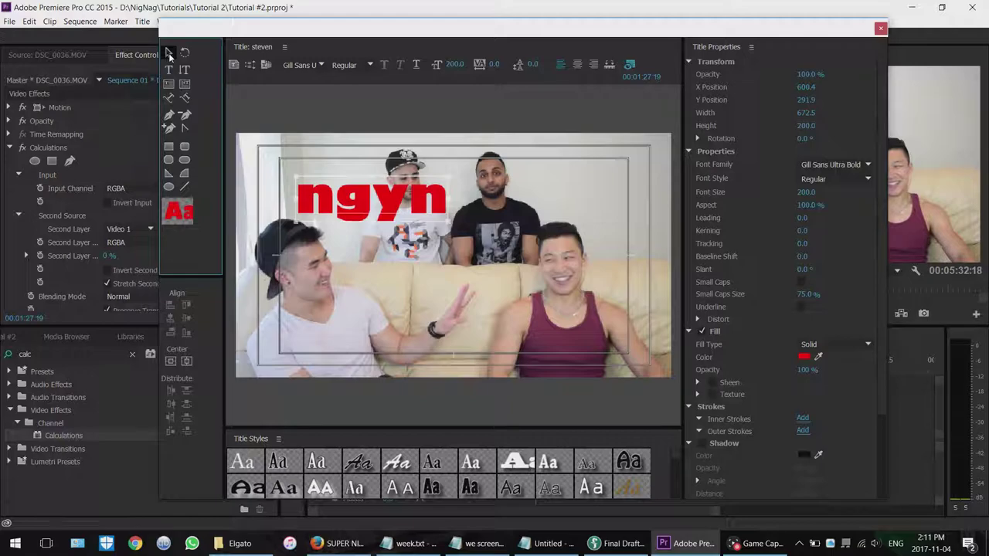
drag(355, 207, 309, 345)
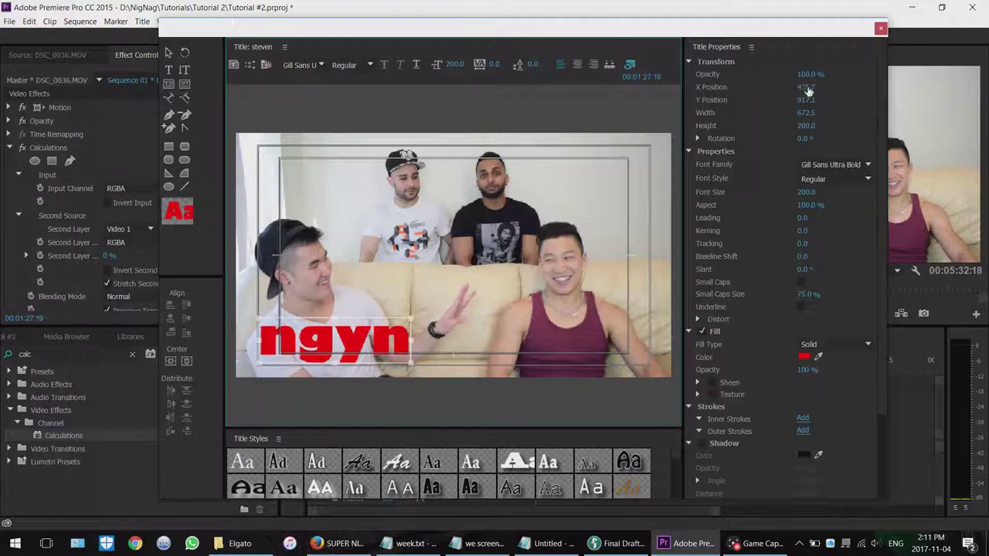
mouse_move(806, 90)
mouse_down()
mouse_move(904, 90)
mouse_move(808, 90)
mouse_move(807, 100)
mouse_up()
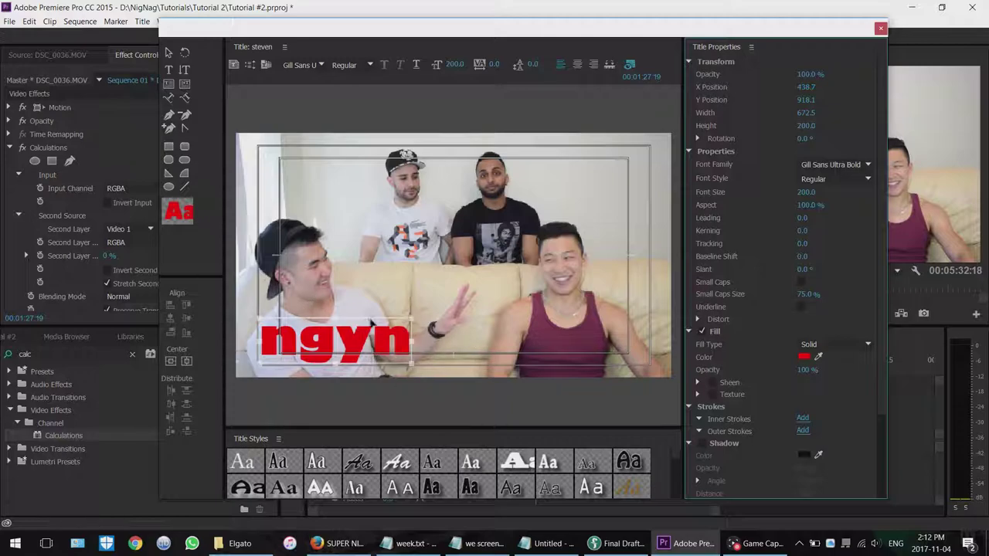
- Change the ngyn text's fill type to Bevel
scroll(846, 333, down, 1)
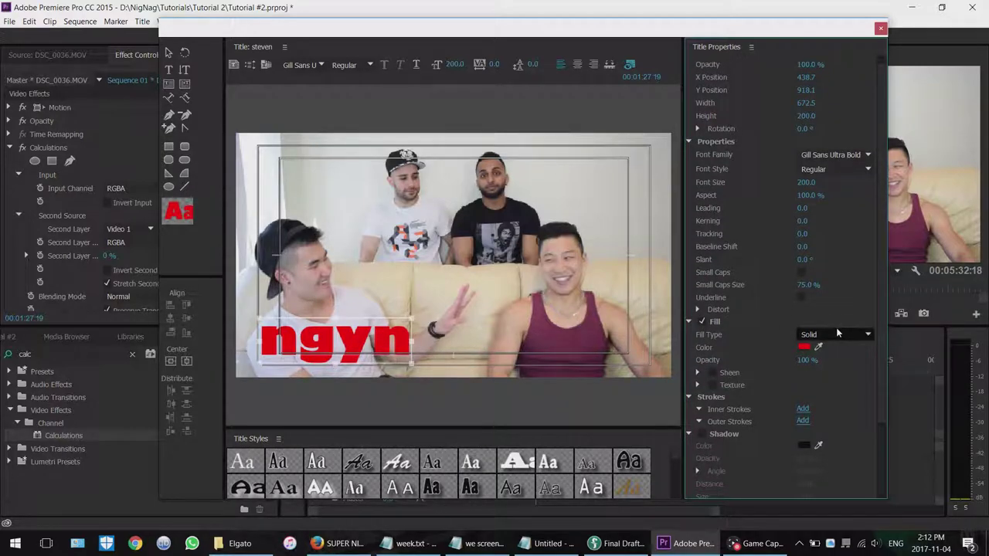
click(836, 334)
click(819, 409)
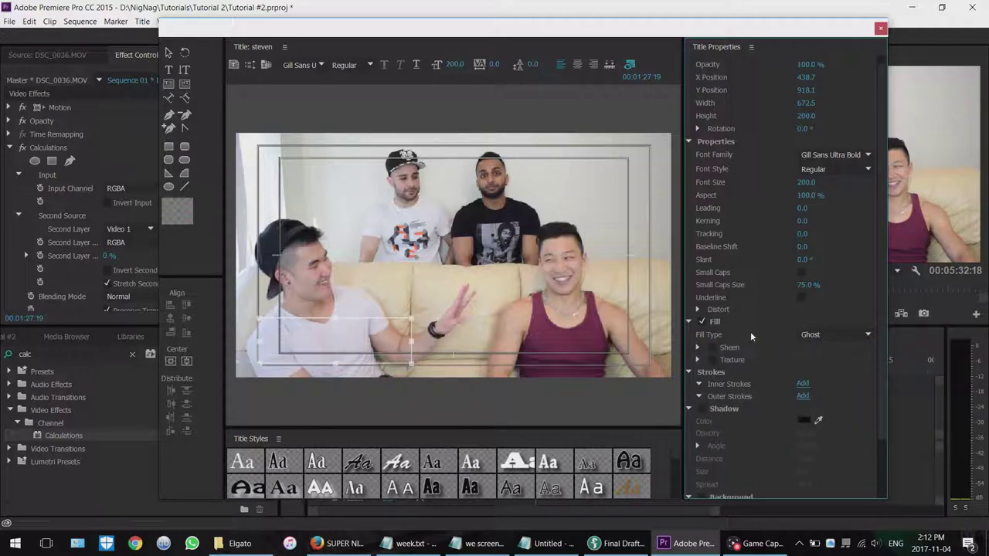
key(Up)
key(Up)
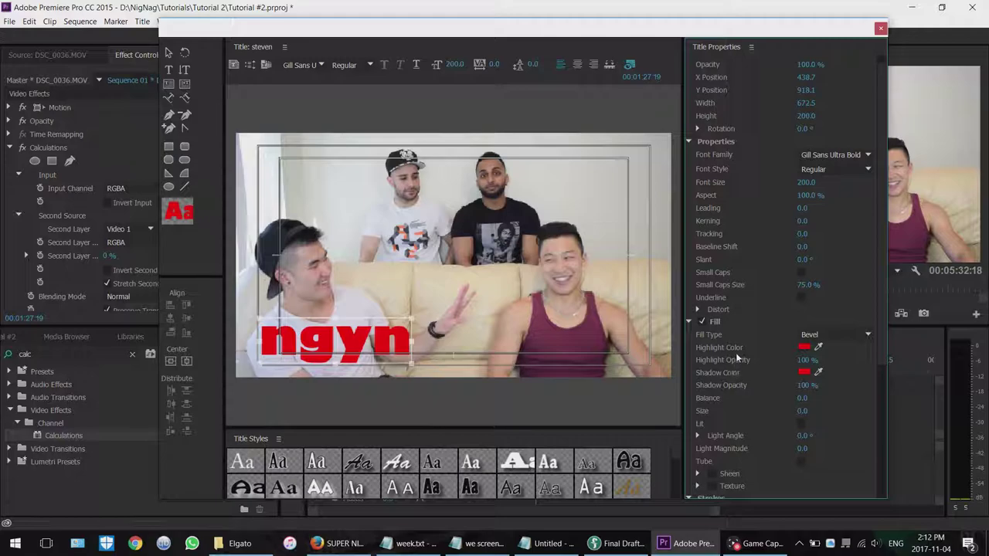
drag(881, 296, 875, 441)
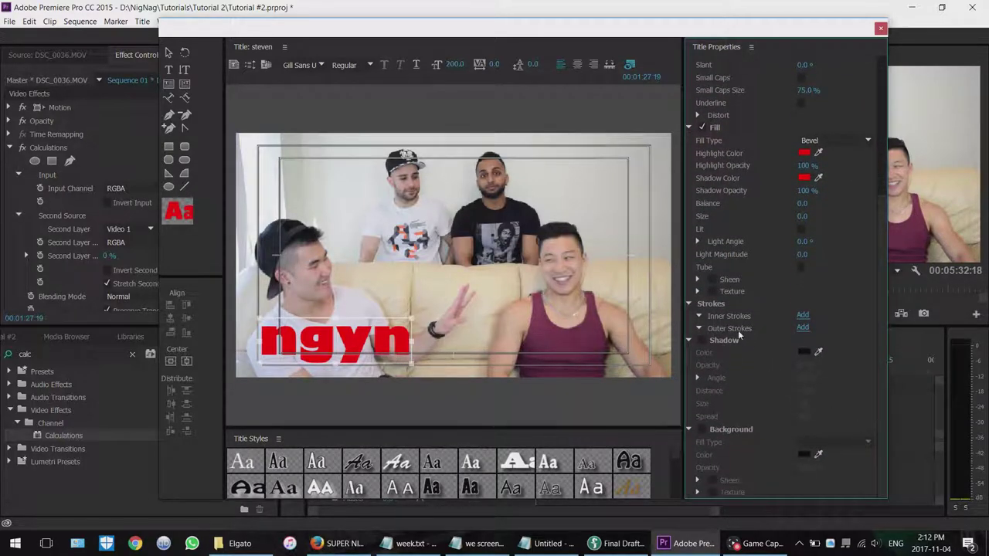
- Add a white outer stroke to the text and set its size to 58
click(802, 328)
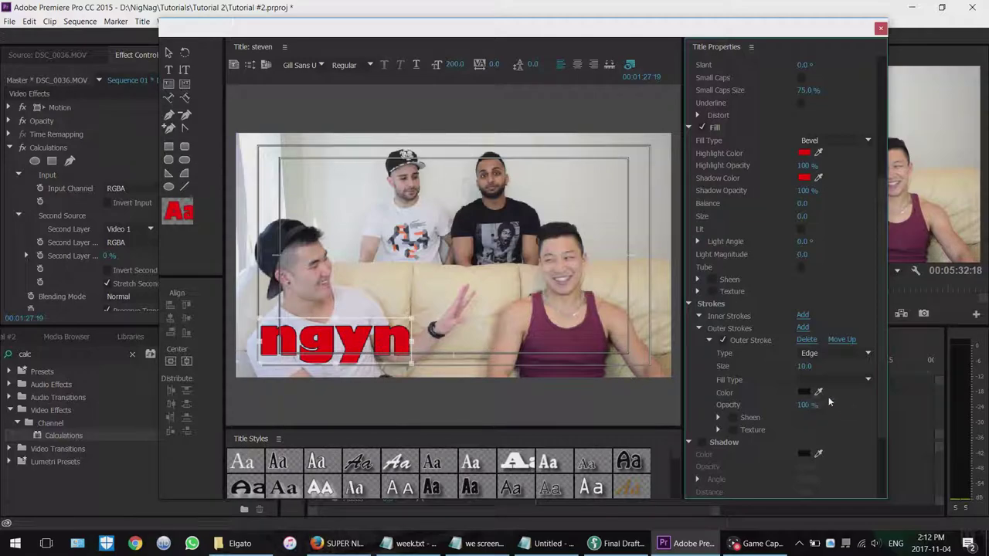
click(801, 390)
drag(385, 388, 375, 404)
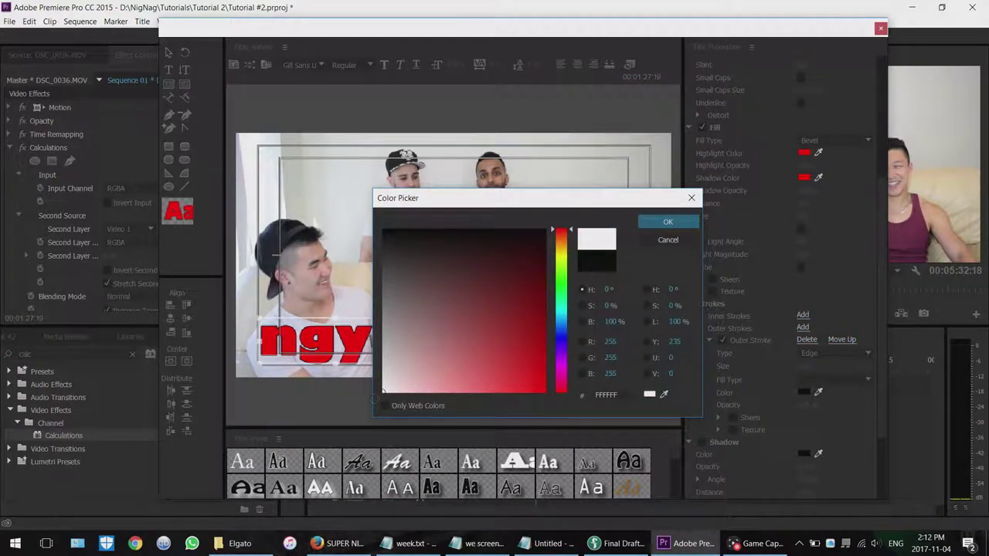
click(657, 222)
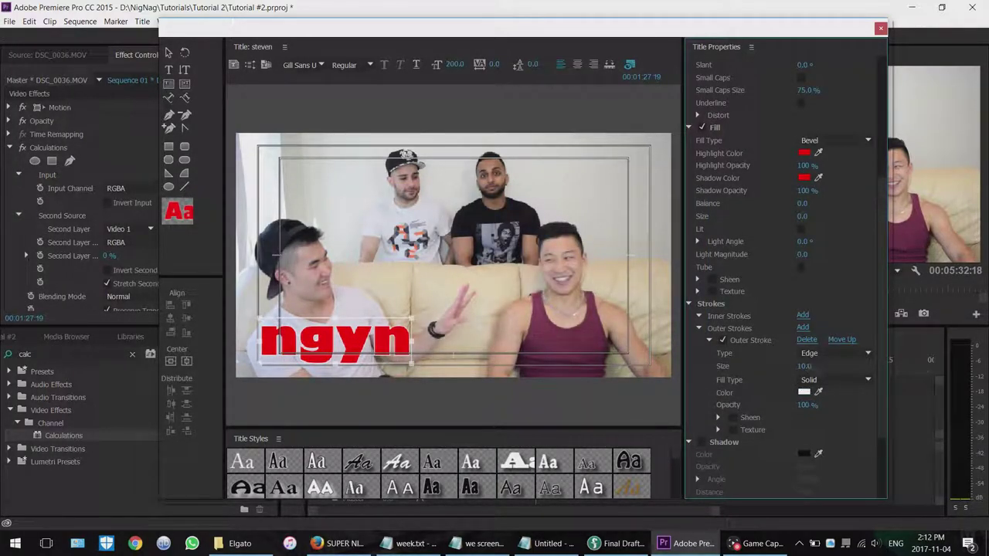
mouse_move(803, 366)
mouse_down()
mouse_move(823, 366)
mouse_move(786, 370)
mouse_up()
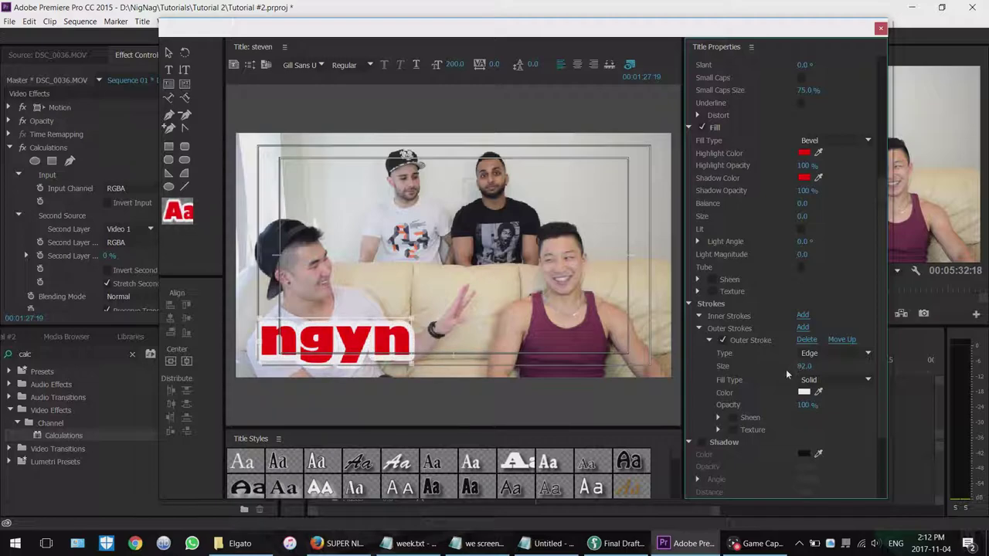
click(805, 366)
text(120)
key(Return)
drag(814, 370, 774, 370)
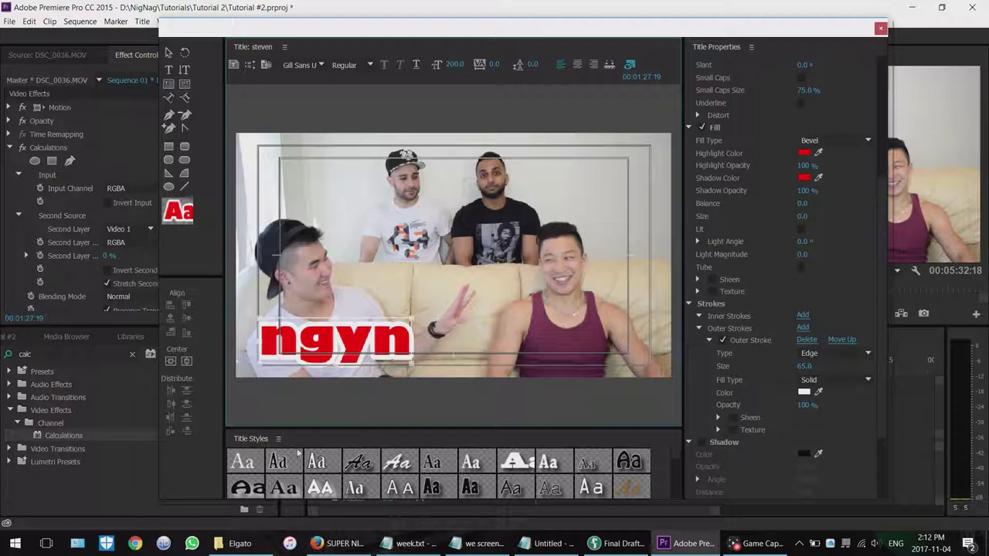
- Try several Title Styles swatches, then undo back to the red bevel look
click(251, 488)
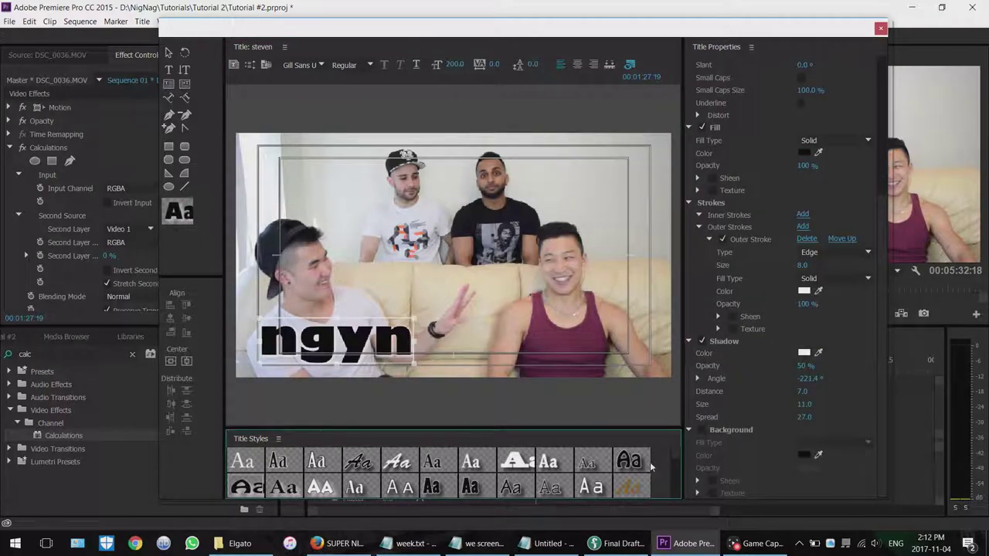
scroll(673, 462, down, 4)
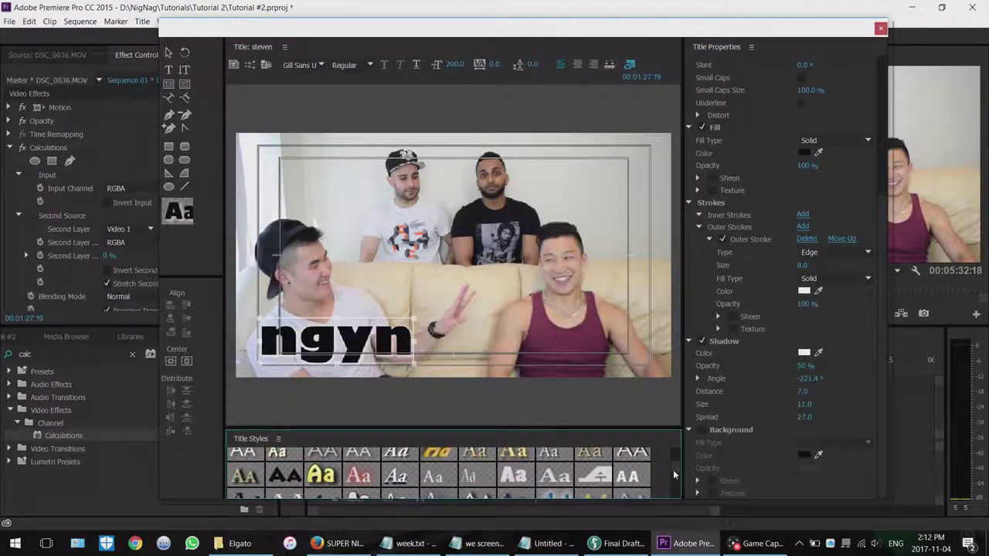
click(429, 456)
scroll(673, 470, down, 2)
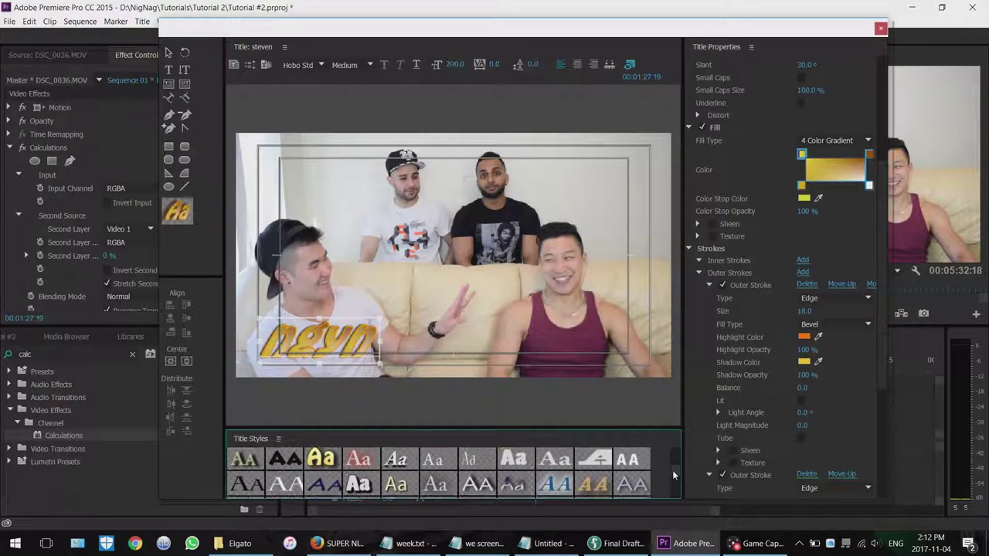
scroll(672, 470, down, 3)
click(357, 488)
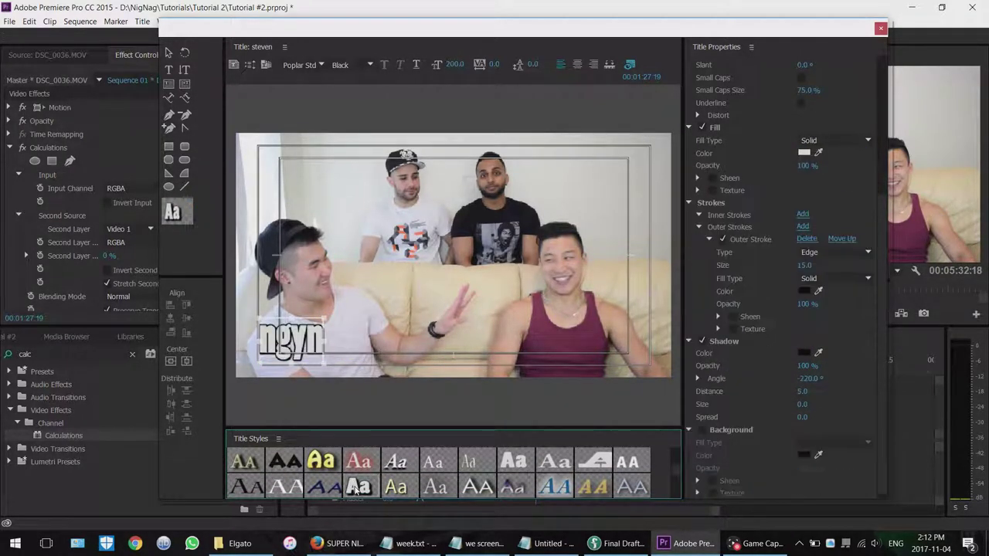
scroll(676, 473, down, 3)
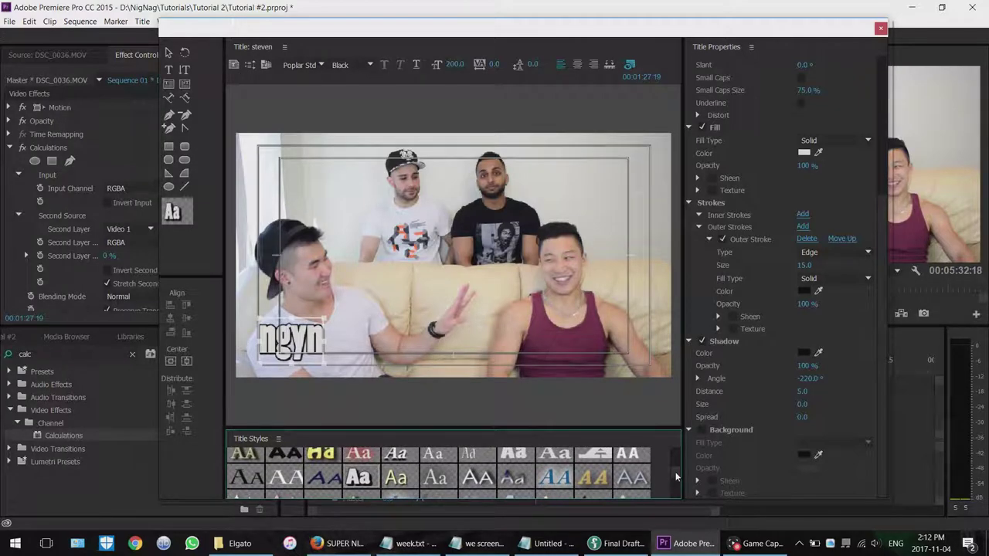
scroll(675, 475, up, 3)
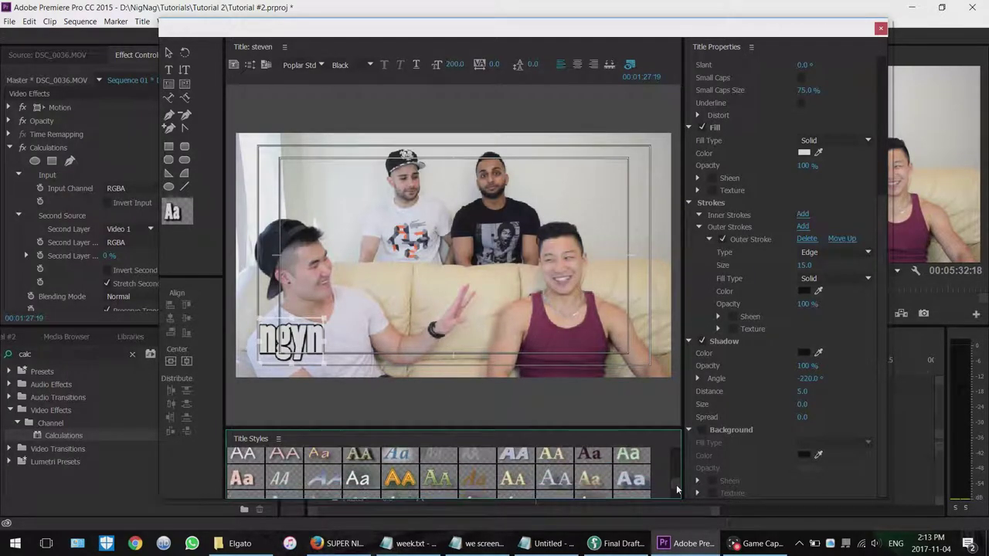
scroll(677, 465, up, 1)
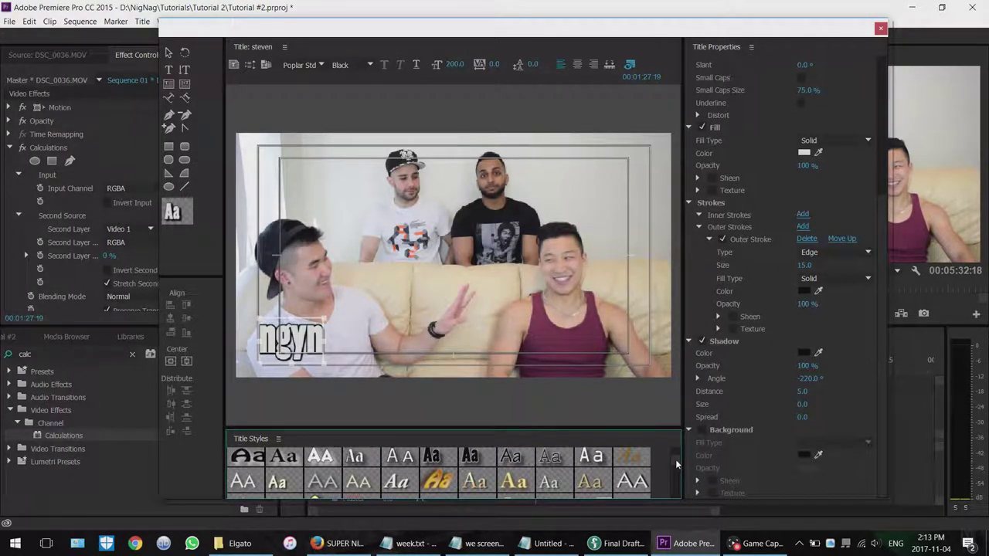
click(247, 456)
key(ctrl+z)
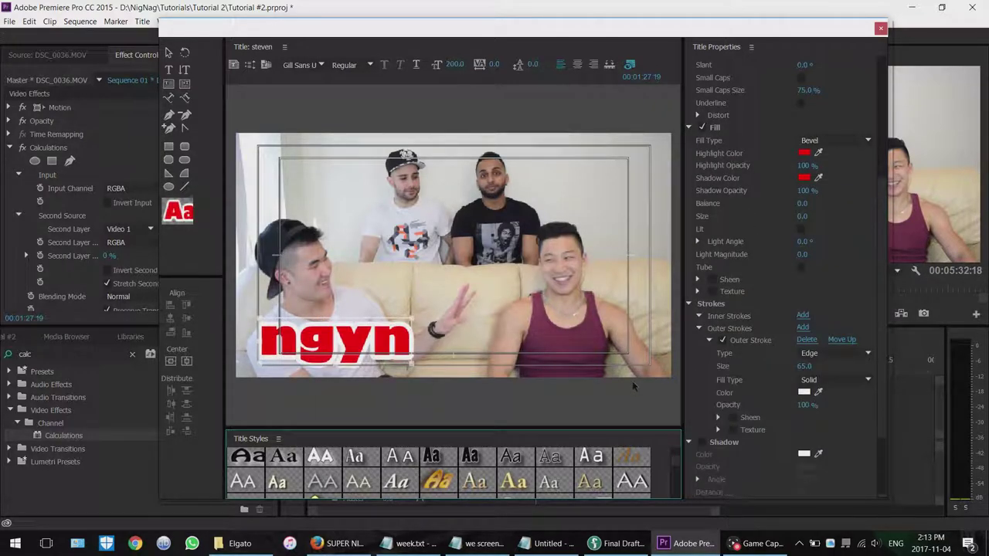
- Change the outer stroke colour to black and close the Title designer
click(804, 392)
click(668, 222)
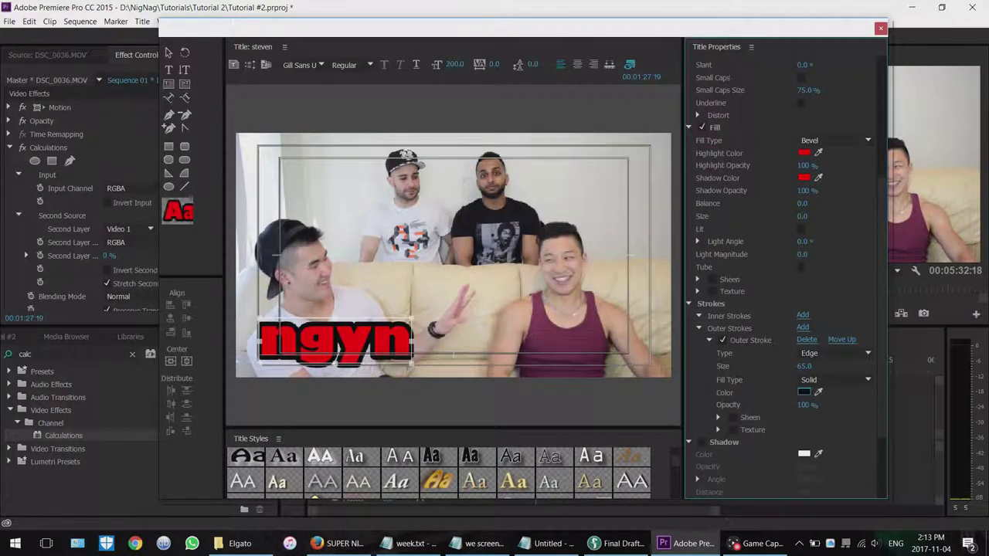
click(878, 28)
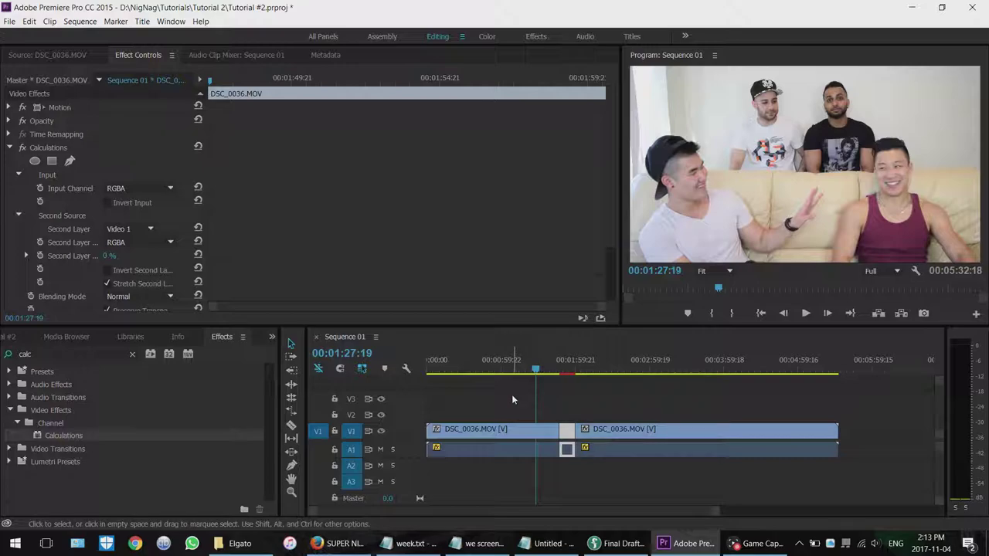
- Place the steven title on V2 above the footage, starting near 00:01:47:02
click(12, 337)
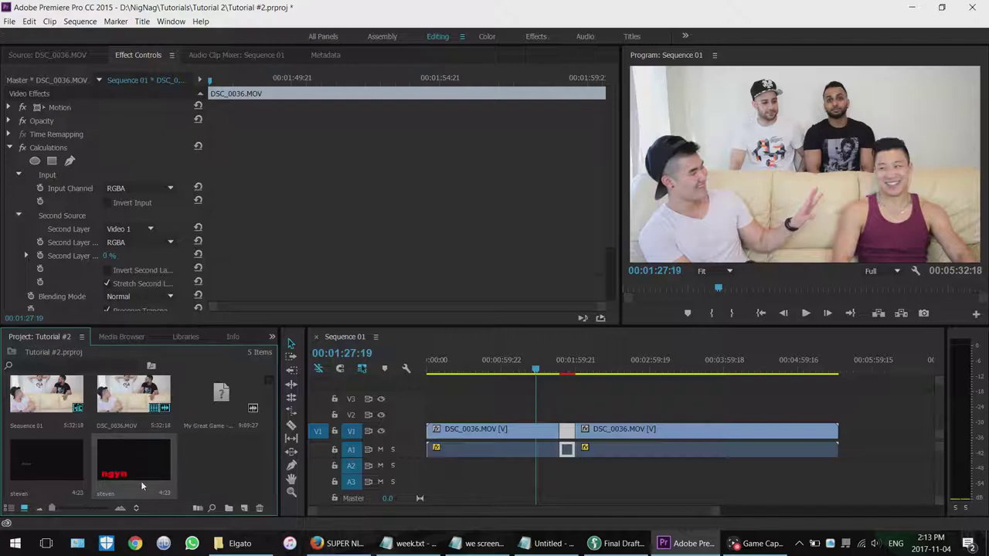
drag(116, 465, 502, 416)
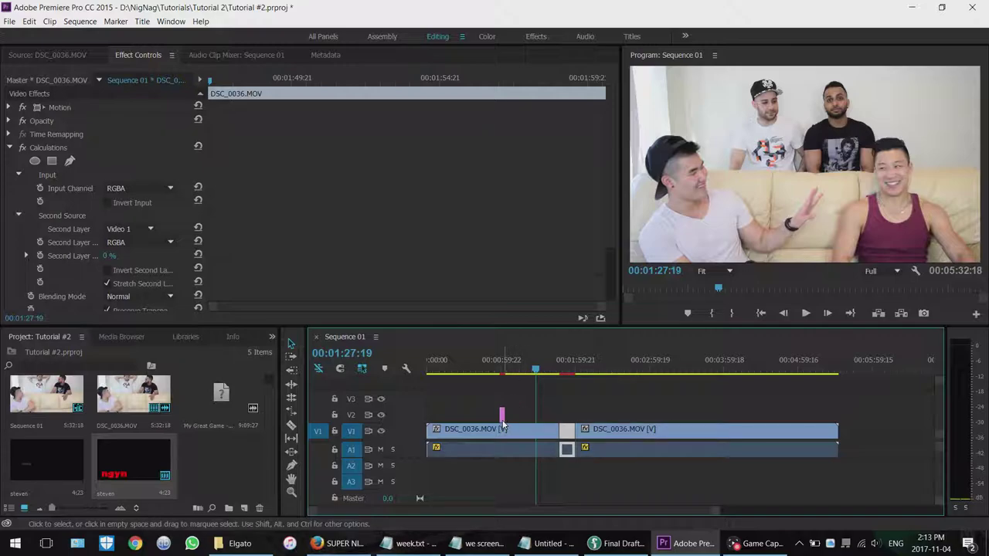
drag(502, 417, 553, 415)
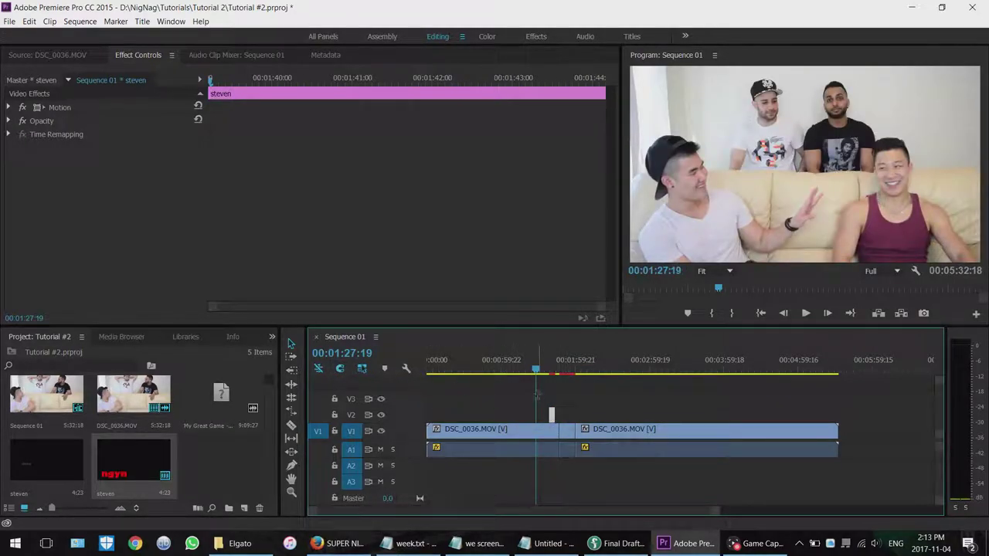
drag(551, 417, 575, 415)
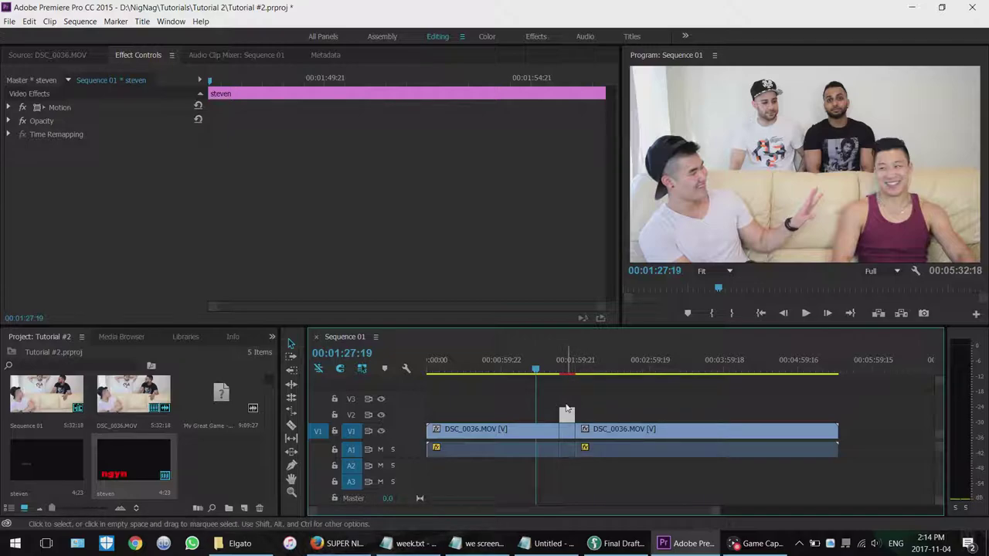
- Preview the sequence to check the red ngyn title over the video
click(558, 368)
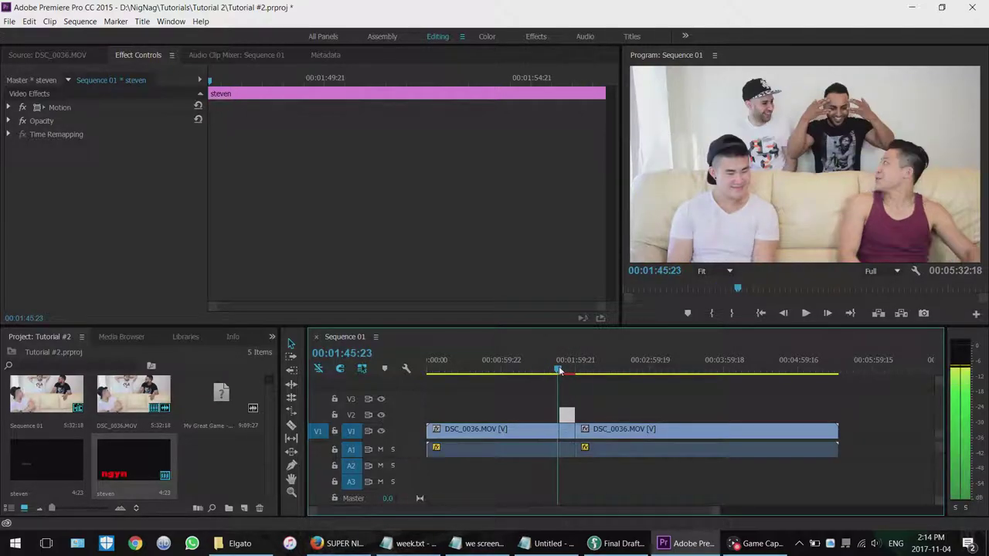
key(space)
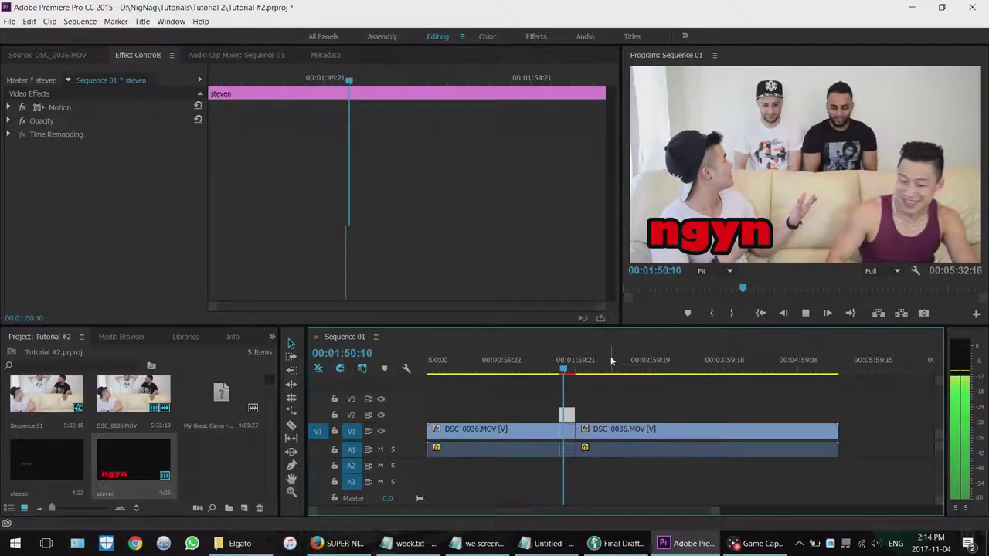
key(space)
click(561, 370)
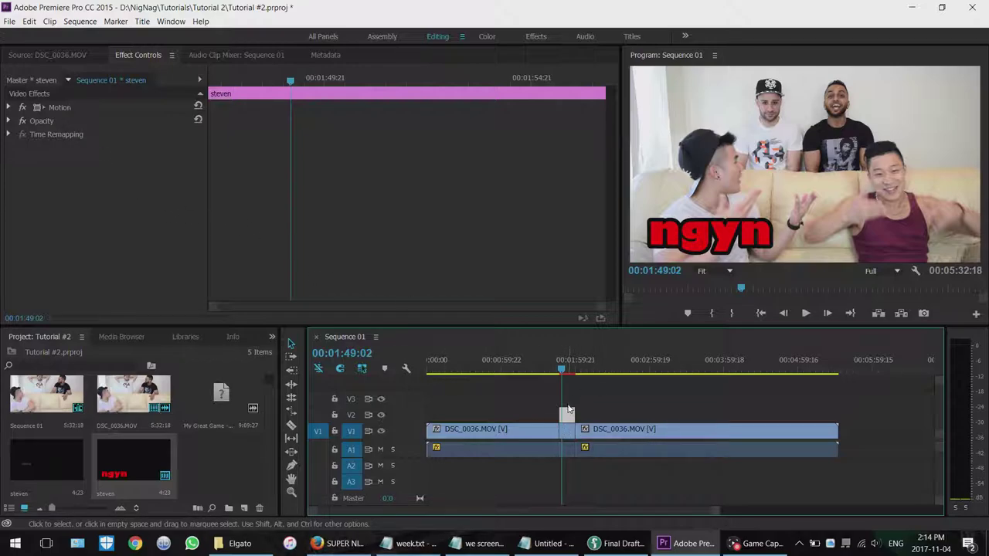
click(10, 108)
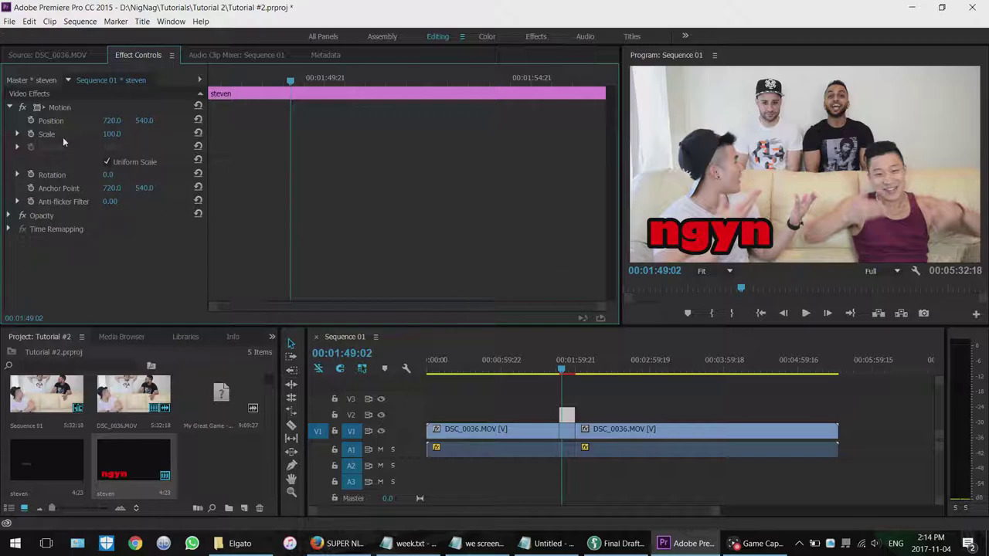
- Keyframe Position X so the title slides in from off-screen left to about 743
click(224, 84)
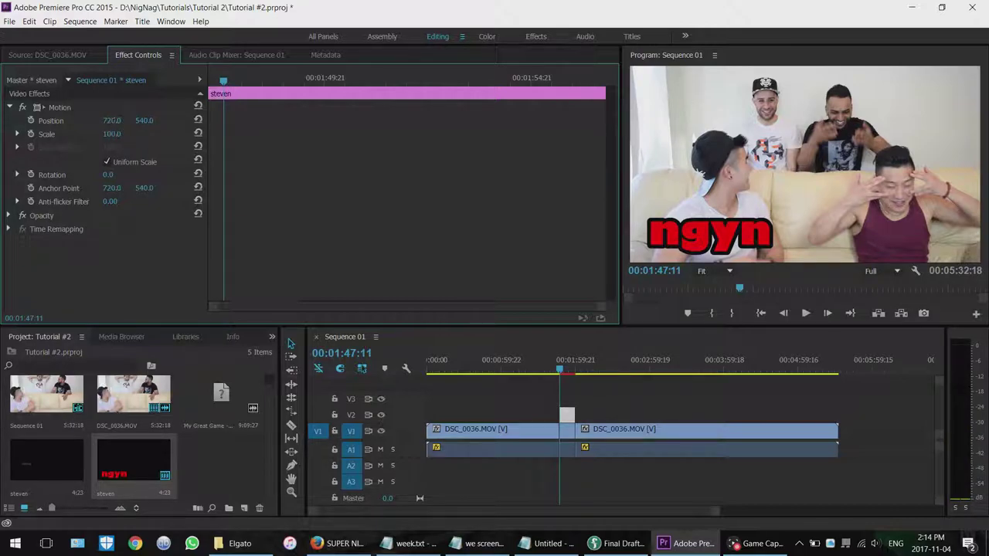
drag(112, 121, 58, 120)
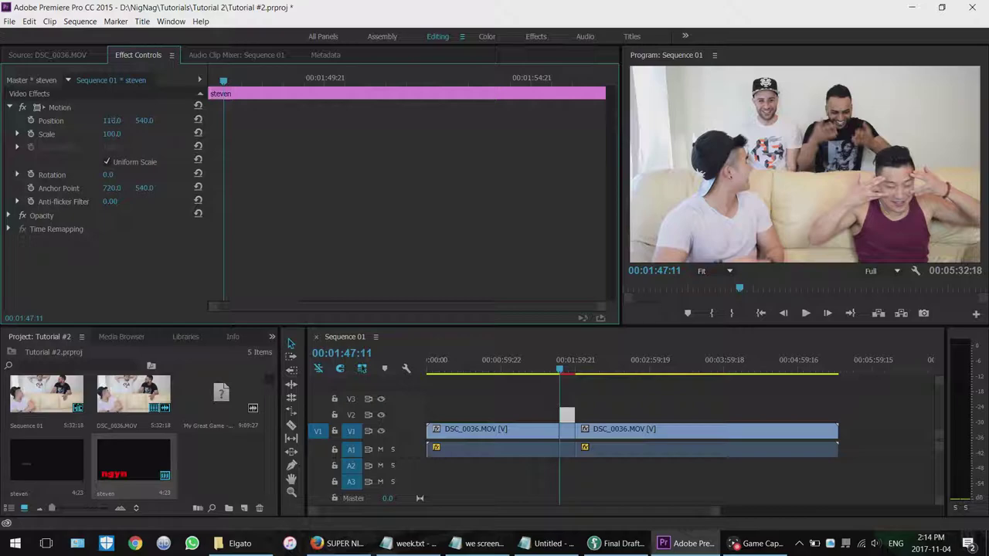
click(31, 121)
drag(224, 83, 237, 80)
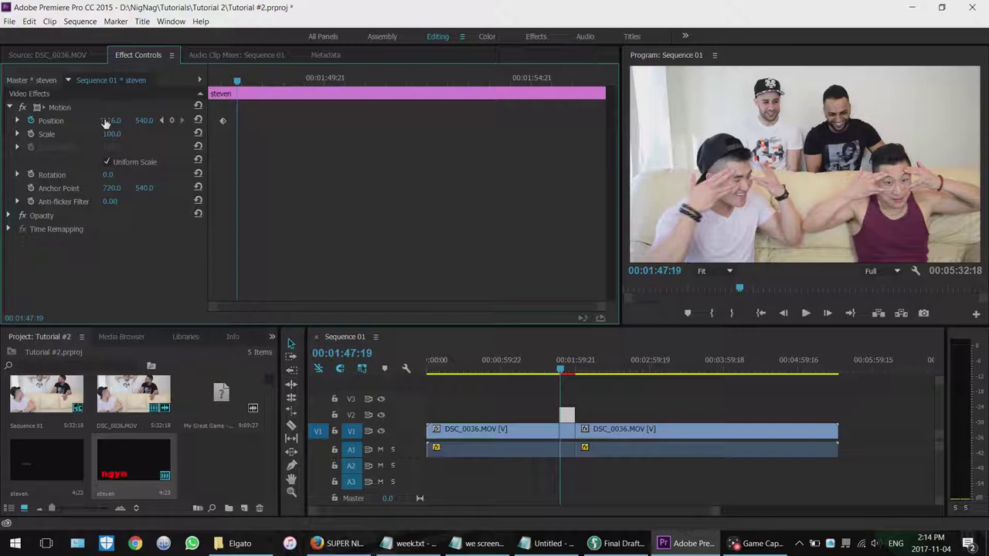
drag(106, 124, 590, 123)
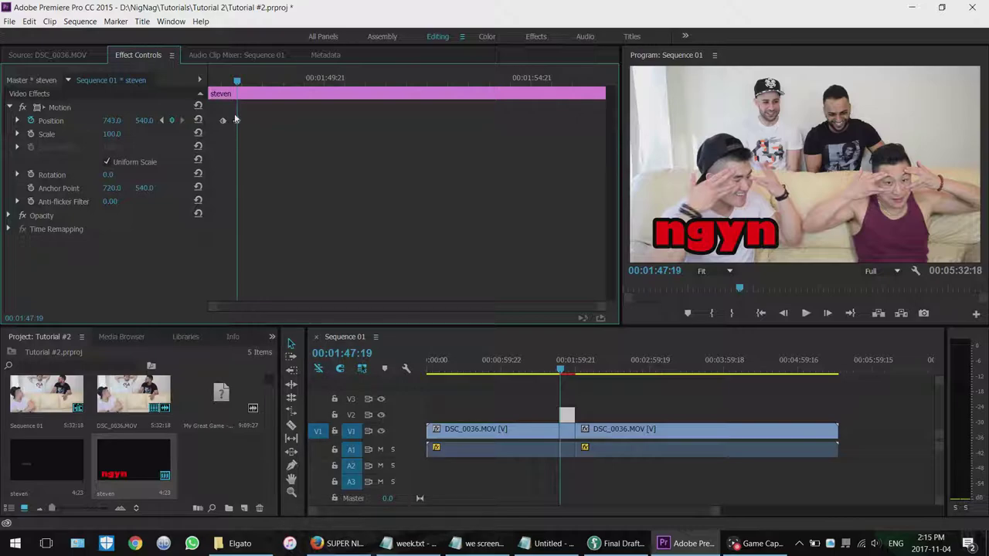
mouse_move(237, 80)
mouse_down()
mouse_move(225, 81)
mouse_move(236, 89)
mouse_up()
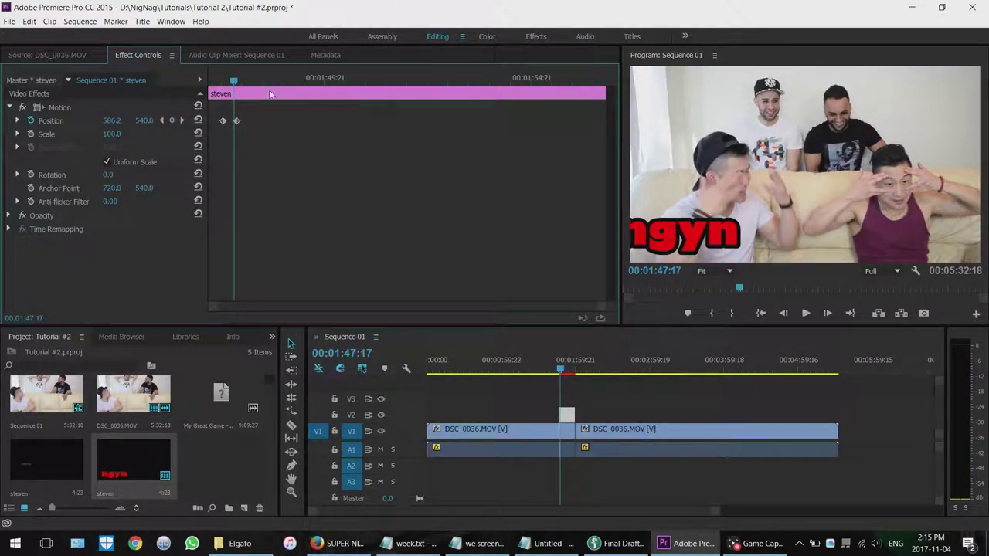
- Add a hold keyframe, then keyframe Position X to 2201.0 to exit right
click(262, 84)
drag(262, 83, 298, 81)
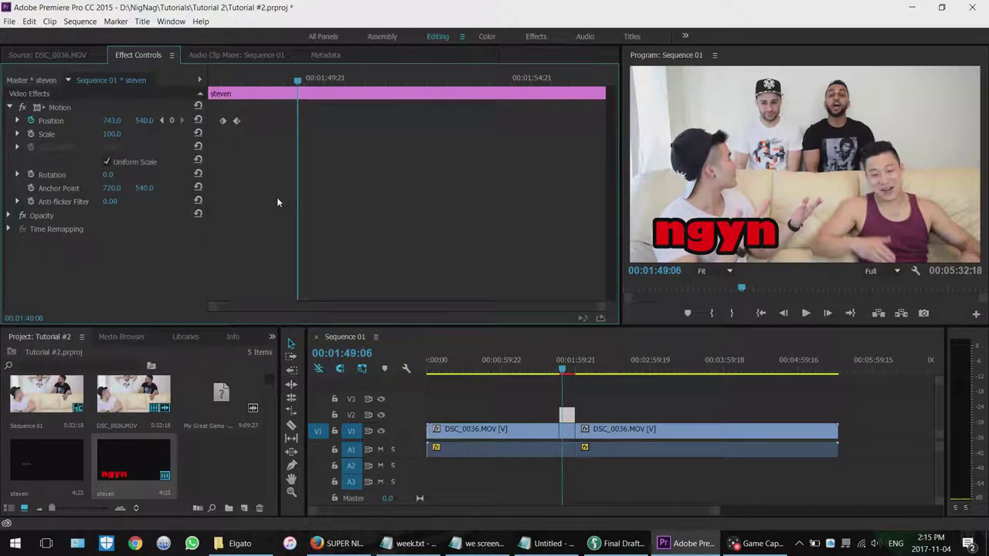
click(171, 120)
mouse_move(298, 81)
mouse_down()
mouse_move(245, 81)
mouse_move(299, 85)
mouse_up()
drag(298, 82, 316, 83)
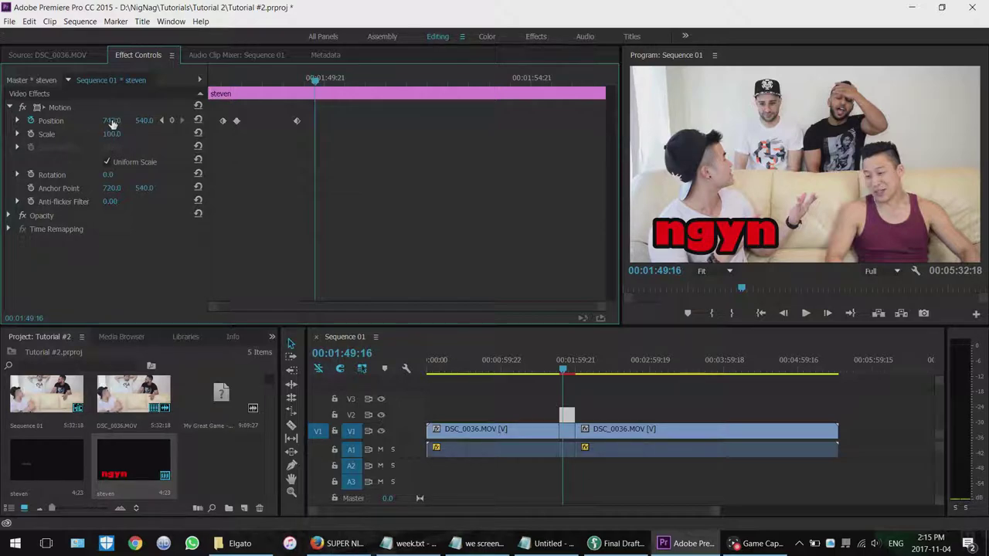
drag(112, 121, 376, 191)
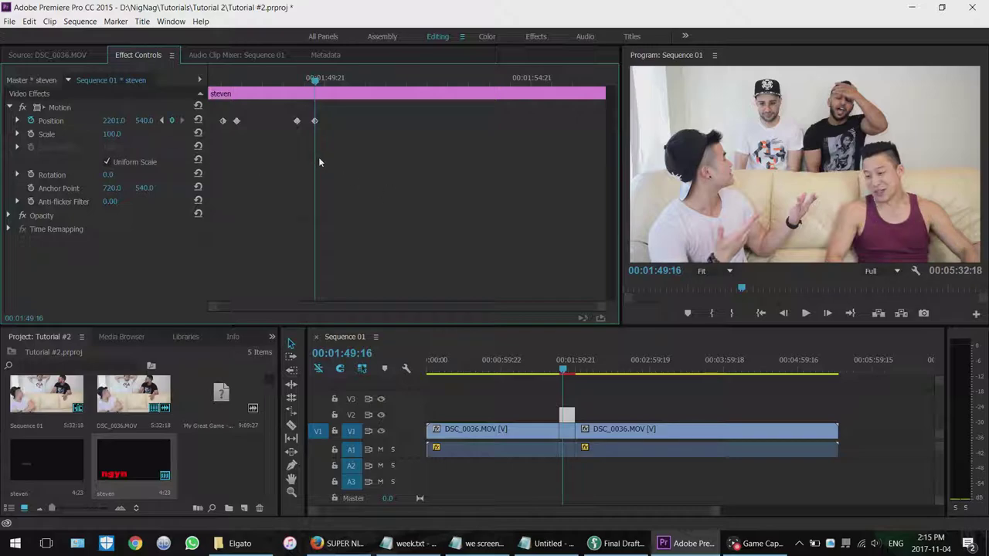
- Play back the ngyn slide-in and slide-out animation from the clip start
click(215, 80)
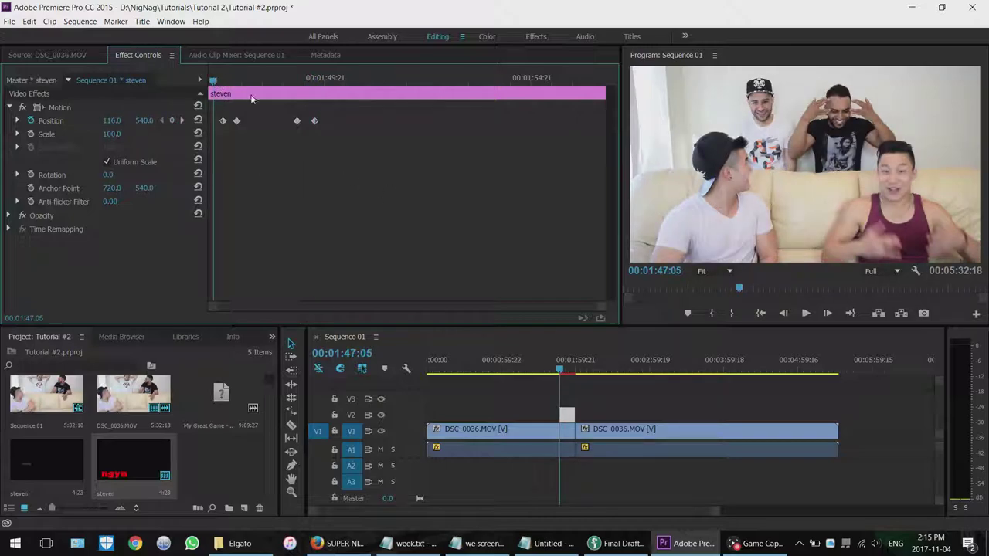
key(space)
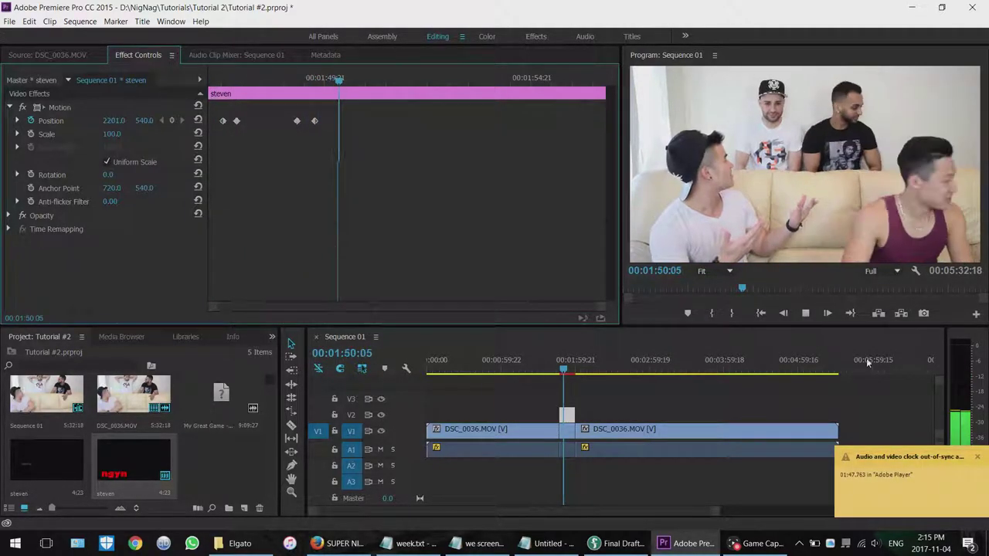
click(977, 457)
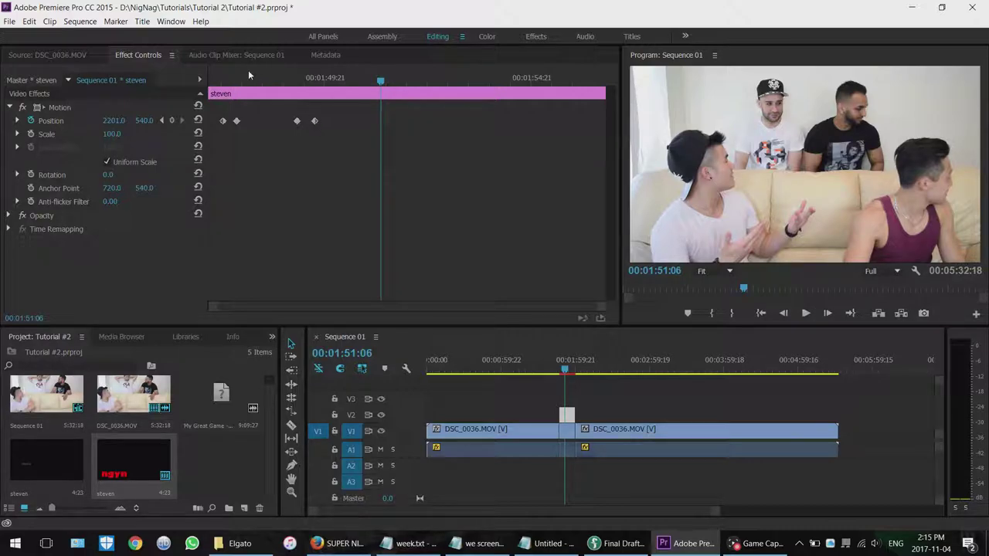
click(213, 80)
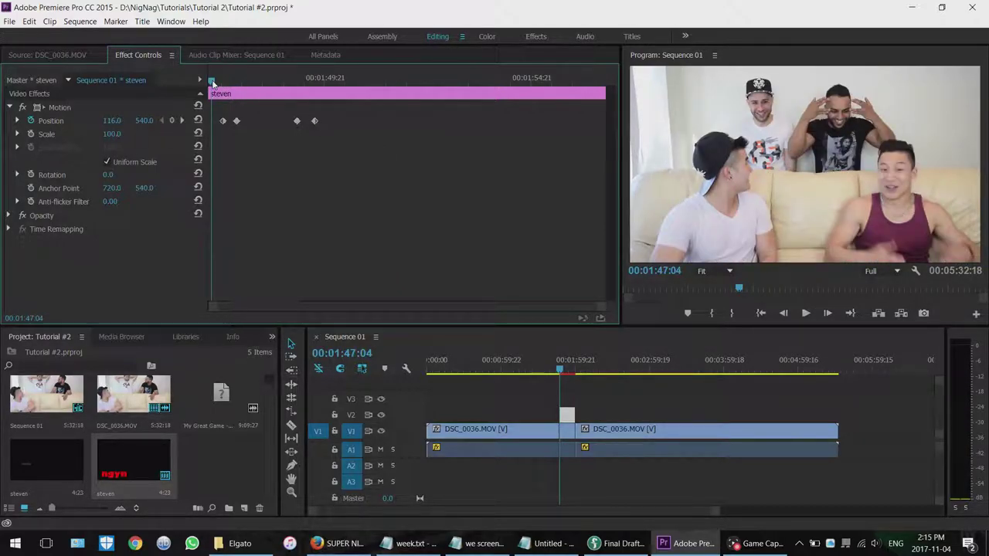
key(space)
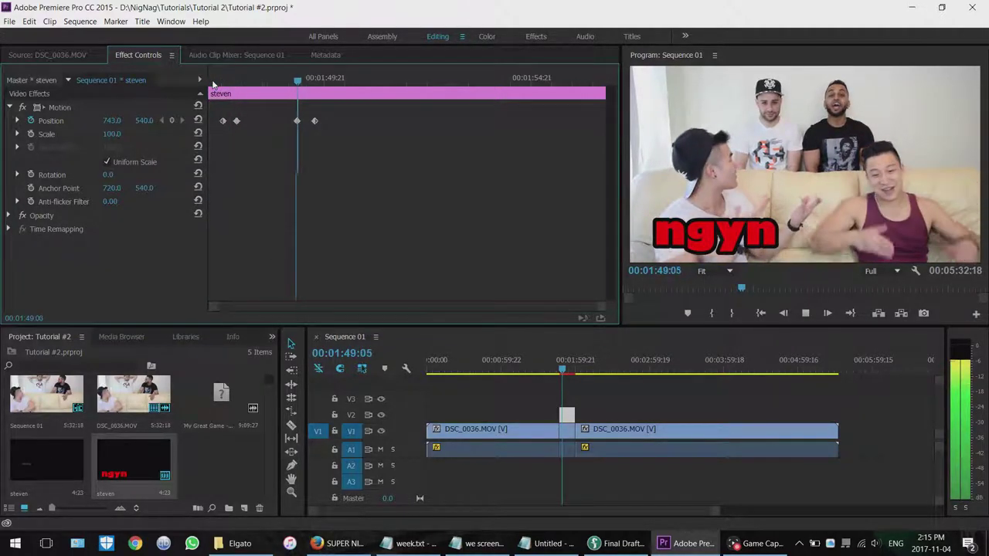
key(space)
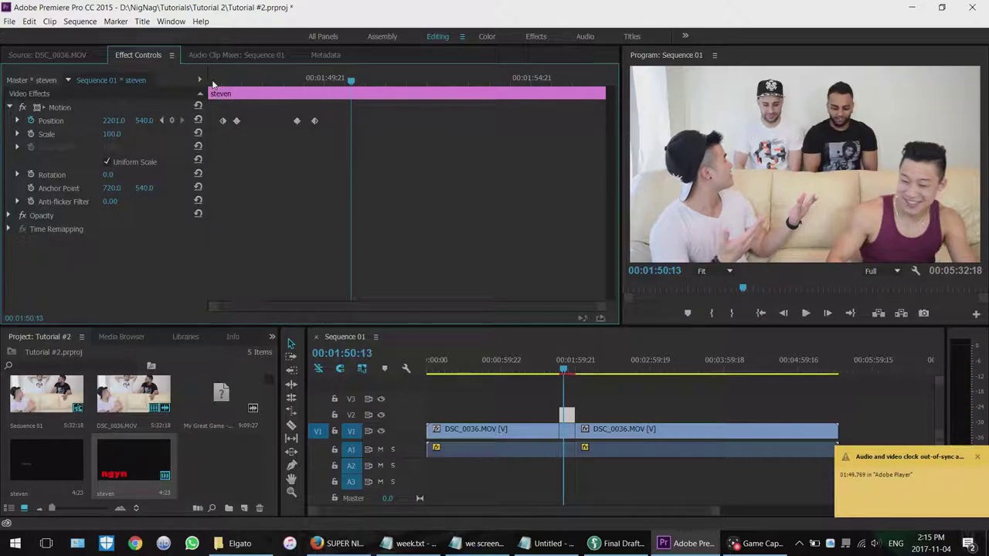
- Drag the two slide-out Position keyframes later and preview the longer hold
drag(276, 114, 499, 121)
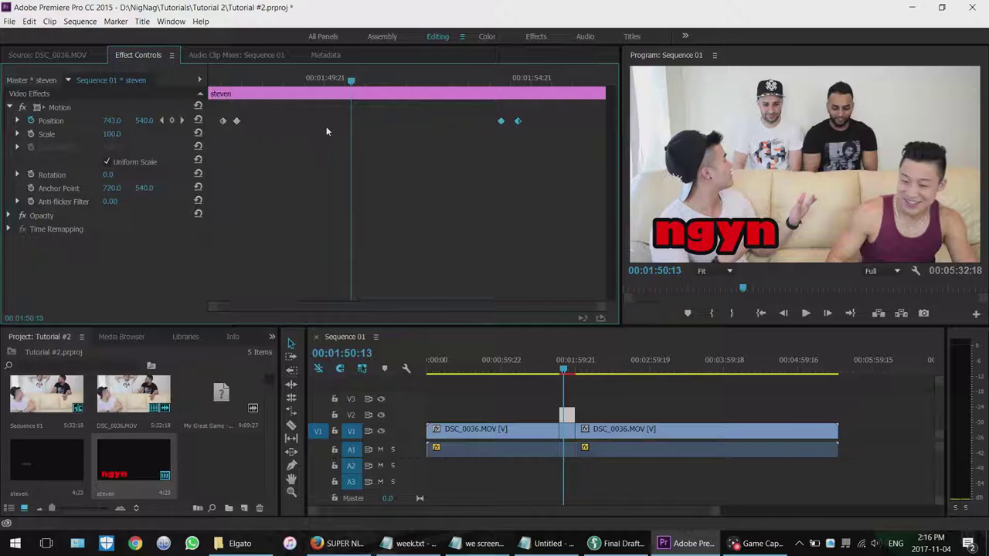
key(Up)
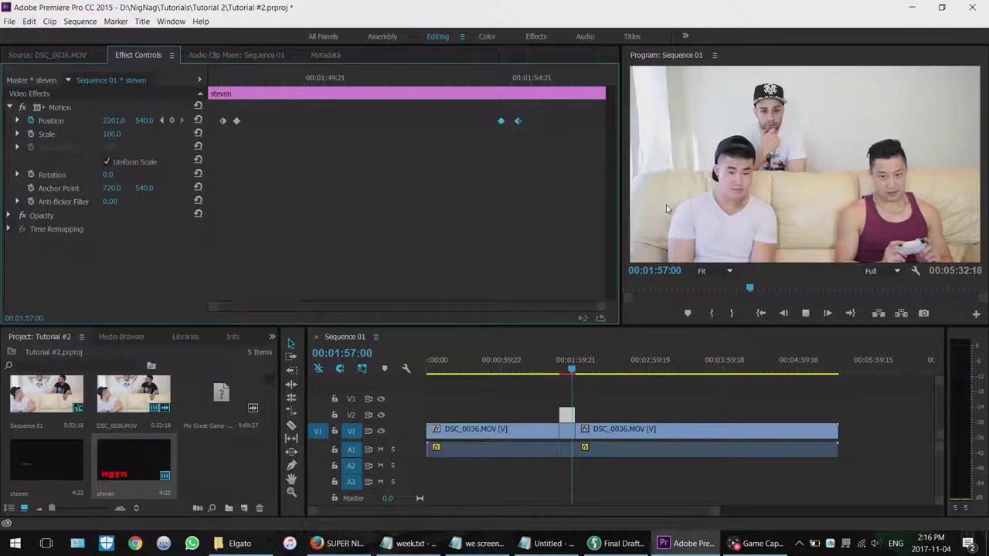
key(space)
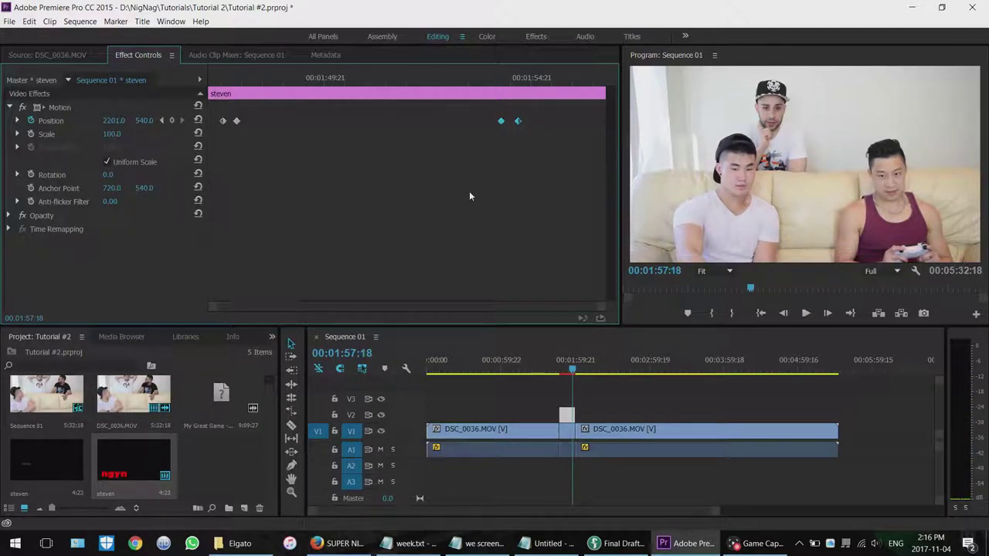
click(761, 543)
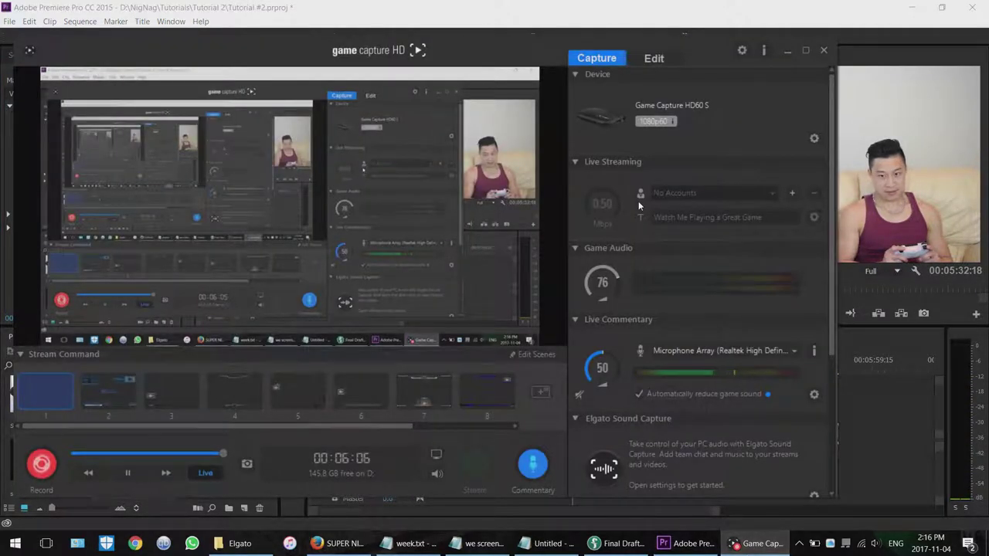
- Switch from Elgato Game Capture HD back to the Premiere Pro project
key(alt+Tab)
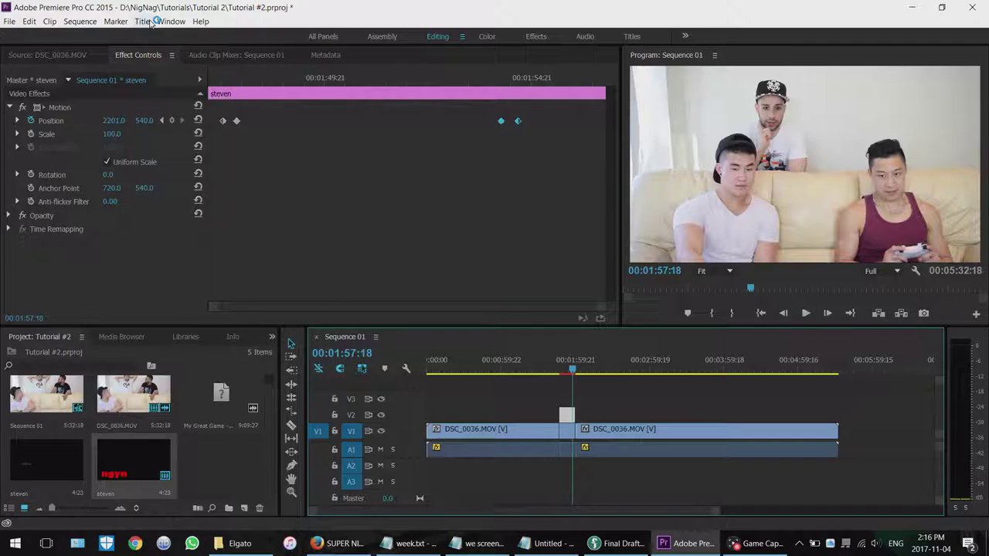
click(148, 22)
- Create a new default still title named 'curtdc'
mouse_move(152, 54)
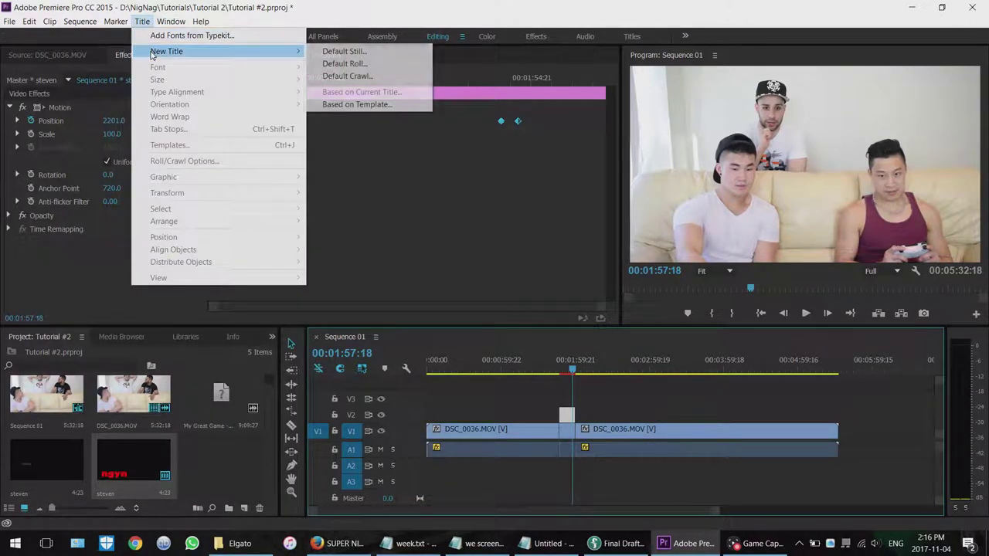
click(339, 51)
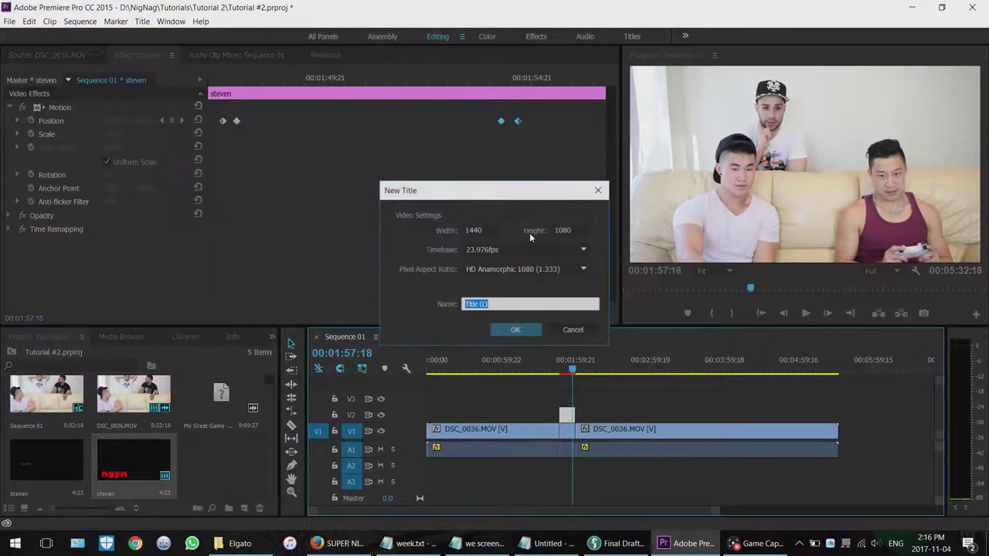
text(c)
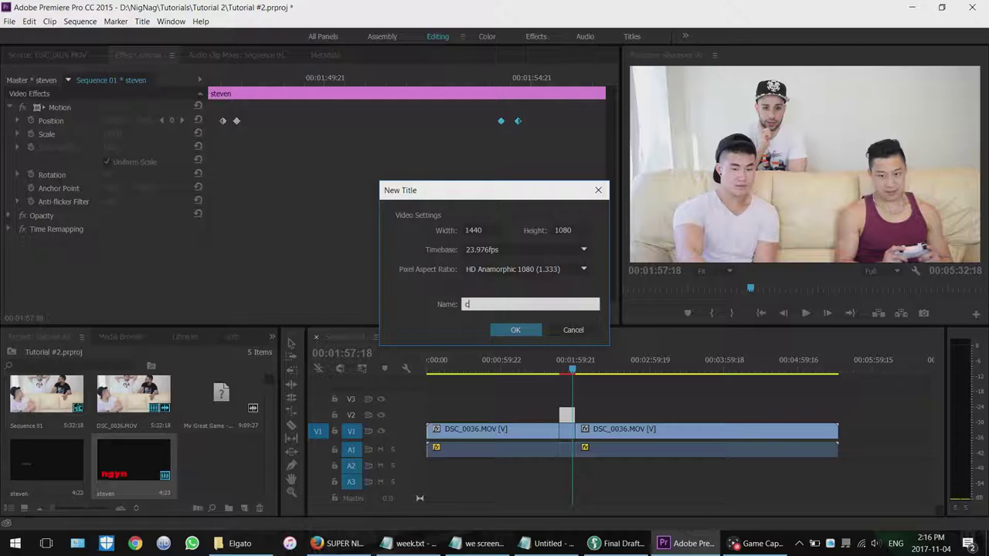
text(urtdc)
key(Return)
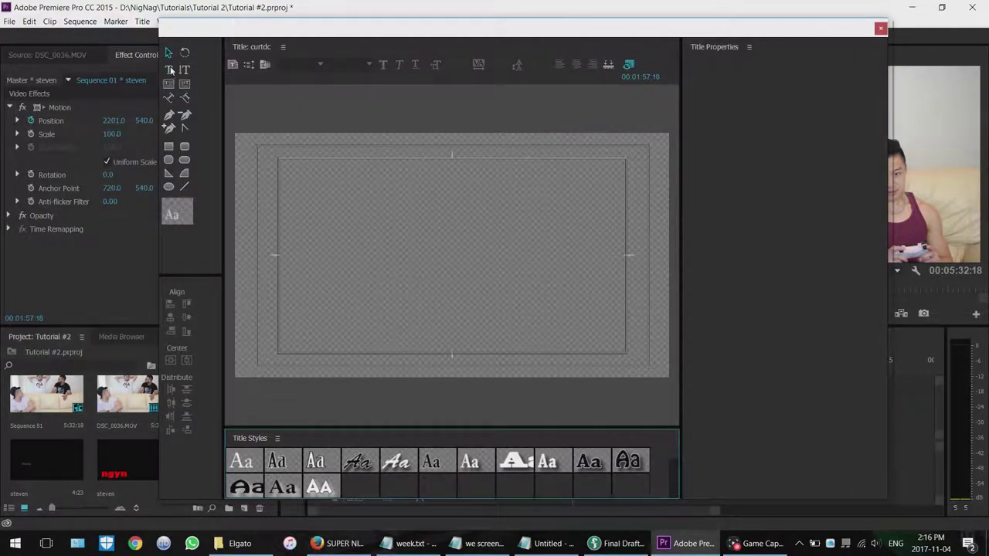
- Type the title text and give it a bold white outlined Poplar Std Black style
click(485, 299)
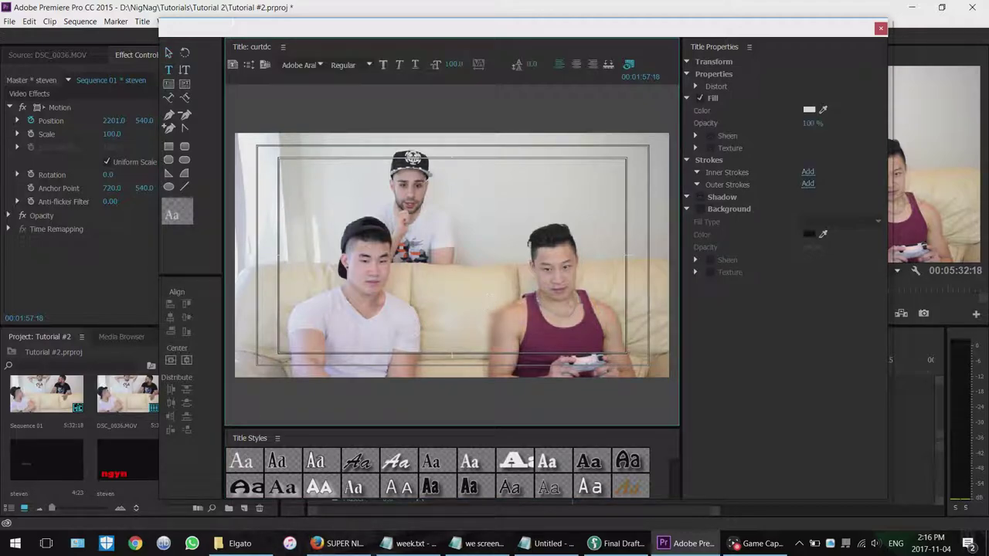
text(and)
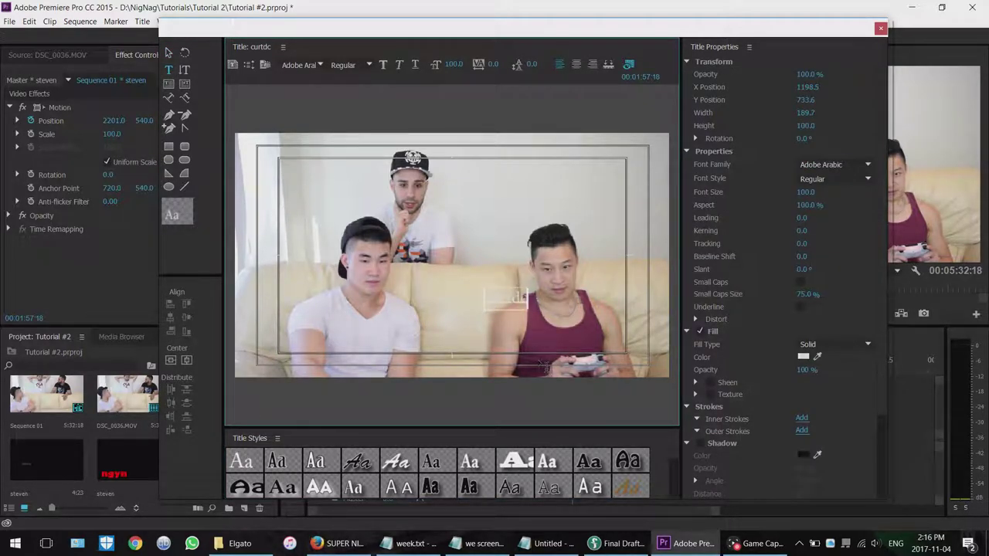
click(314, 469)
click(315, 468)
scroll(564, 476, down, 5)
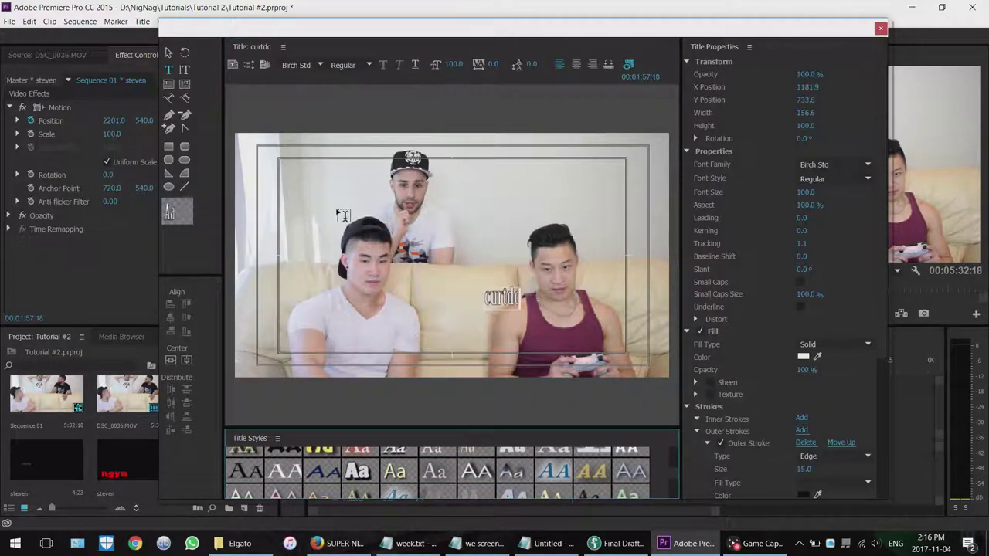
click(356, 472)
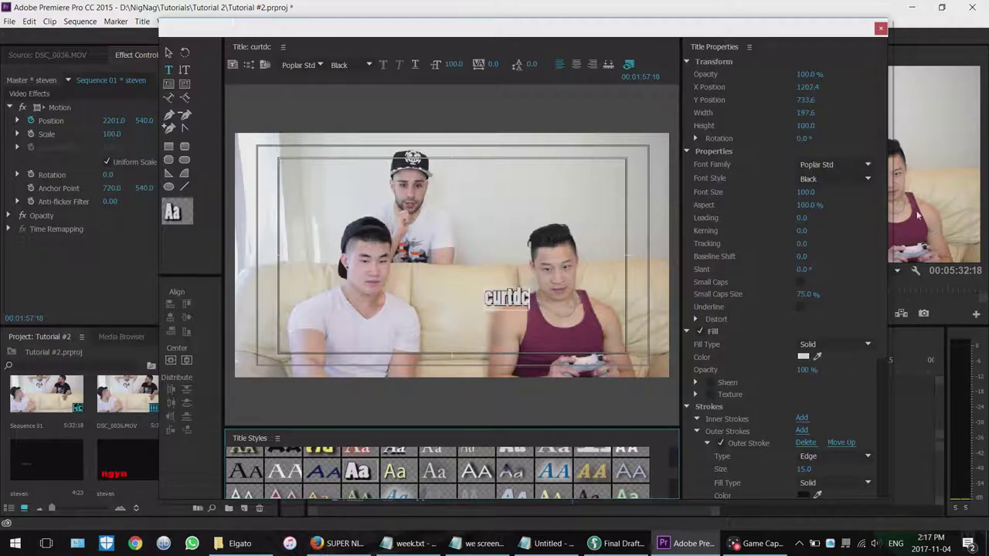
- Raise the font size to 221, move the text lower right, and close the designer
drag(803, 194, 837, 194)
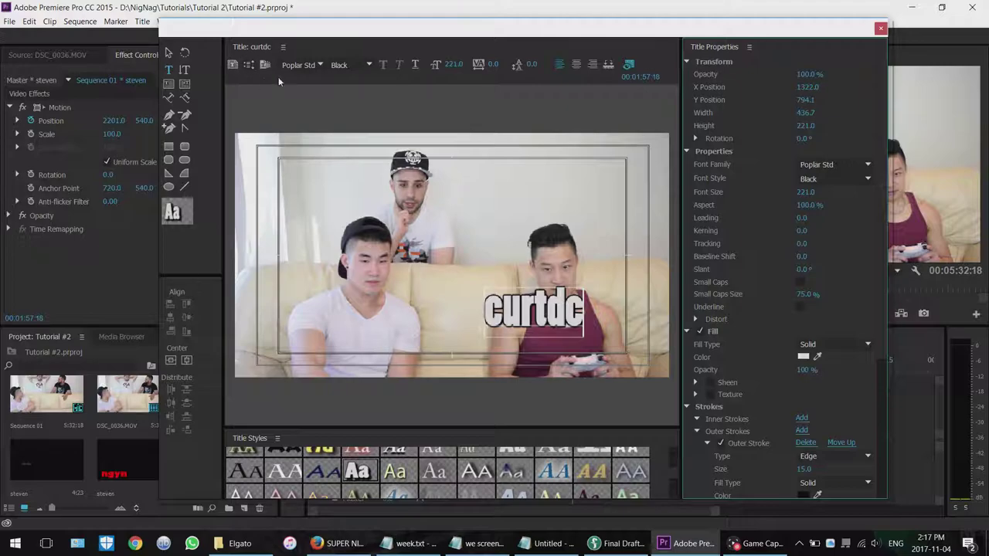
click(169, 52)
drag(519, 298, 551, 322)
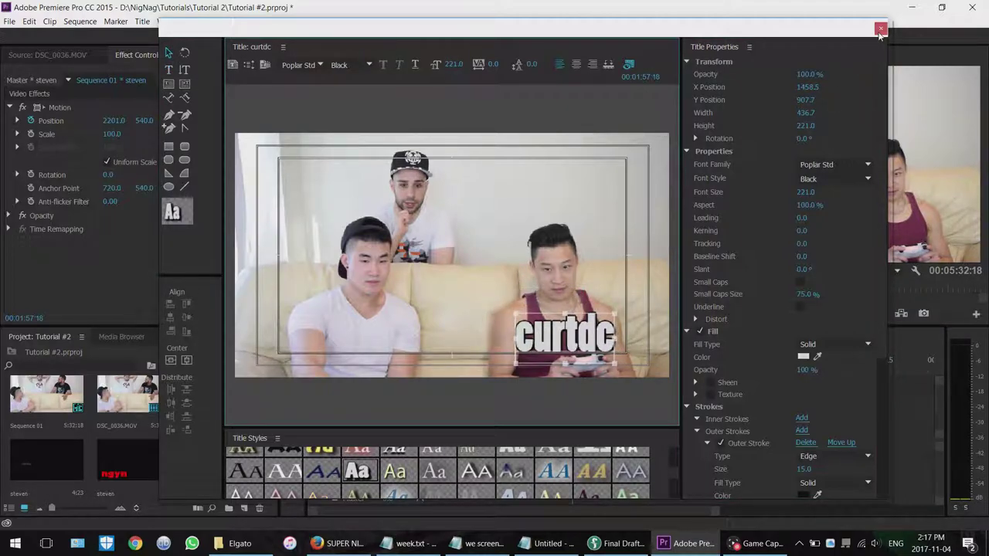
click(880, 28)
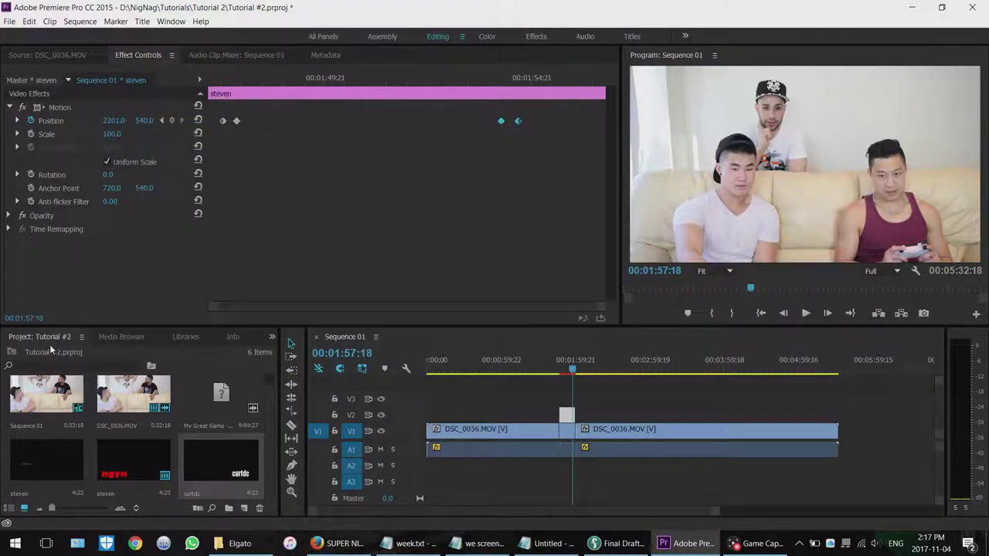
- Place curtdc on V3 at the playhead and lift the short DSC_0036 clip to new track V4
drag(221, 477, 566, 369)
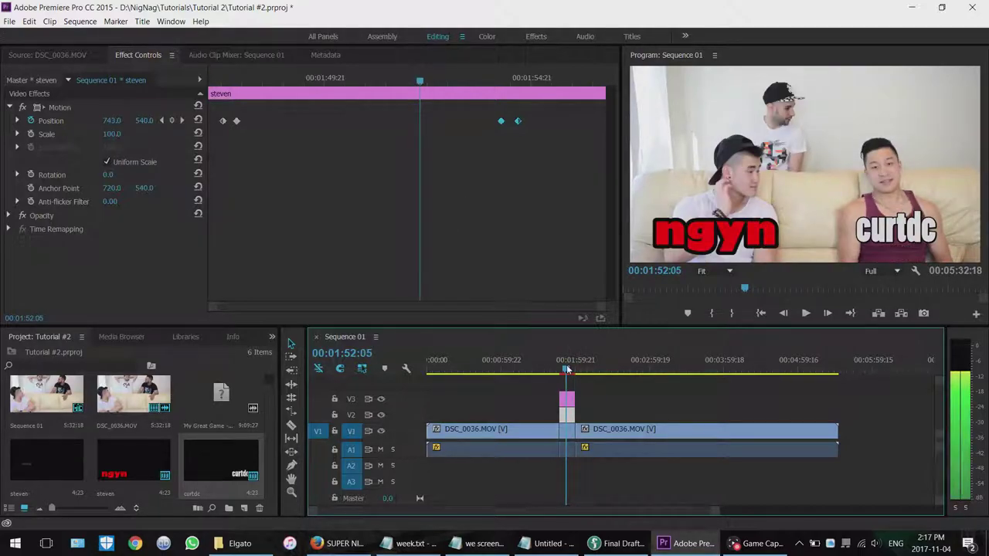
click(567, 414)
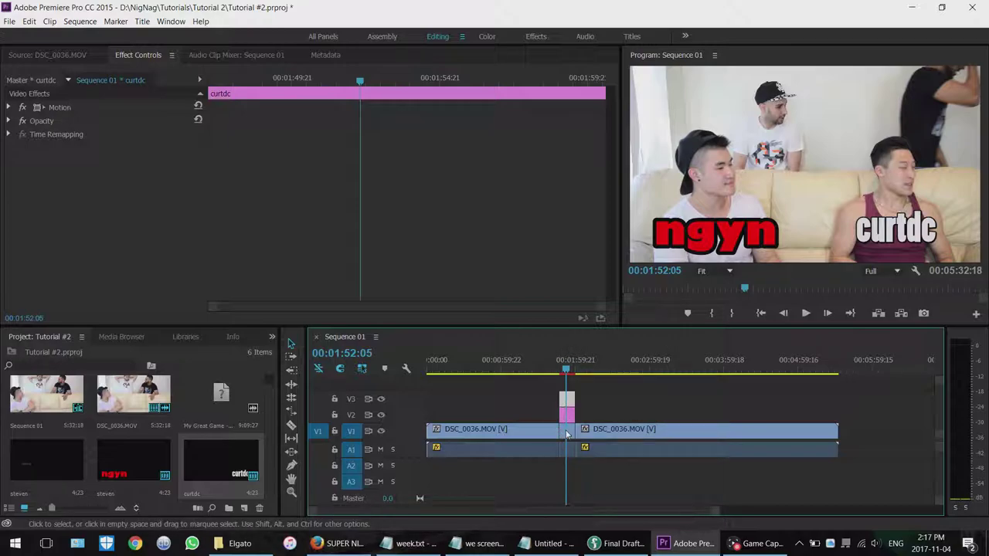
drag(568, 447, 568, 386)
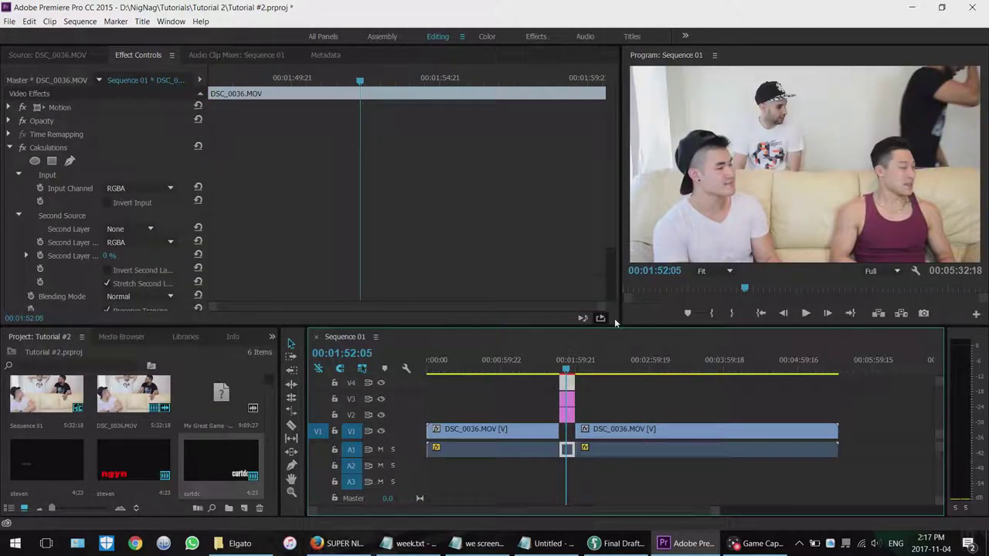
- Move the short DSC_0036 clip back down to V1 beneath both titles, then switch to Game Capture HD
click(566, 417)
drag(601, 390, 561, 416)
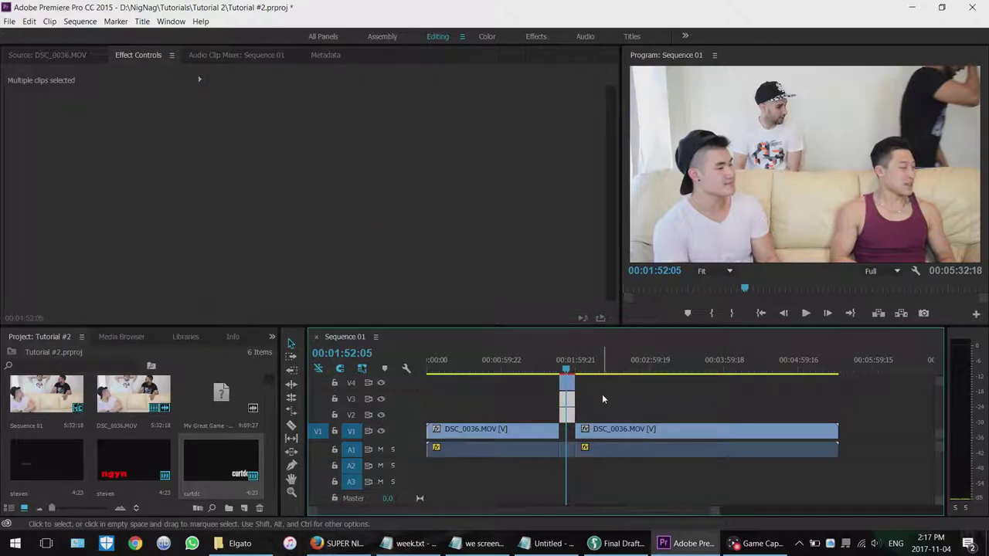
click(567, 384)
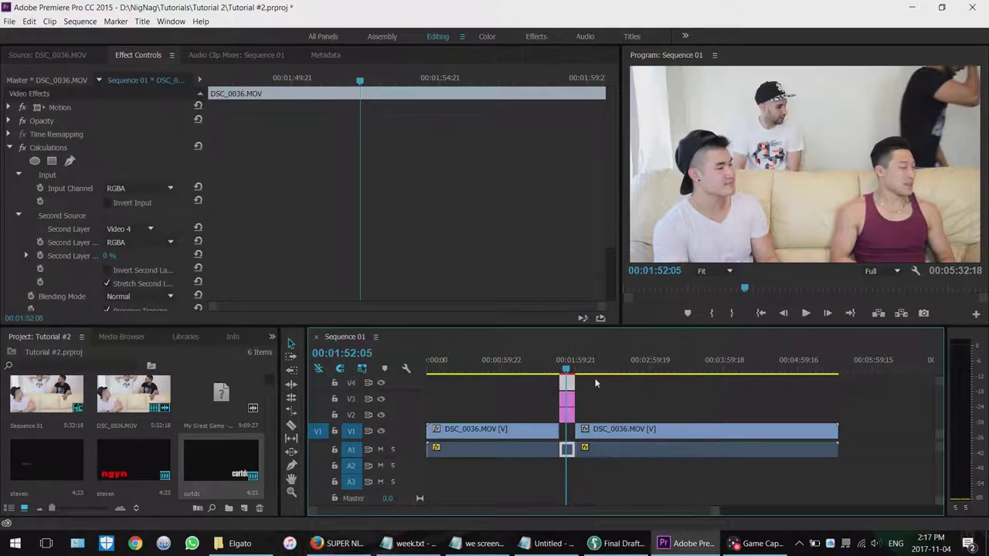
drag(567, 384, 568, 442)
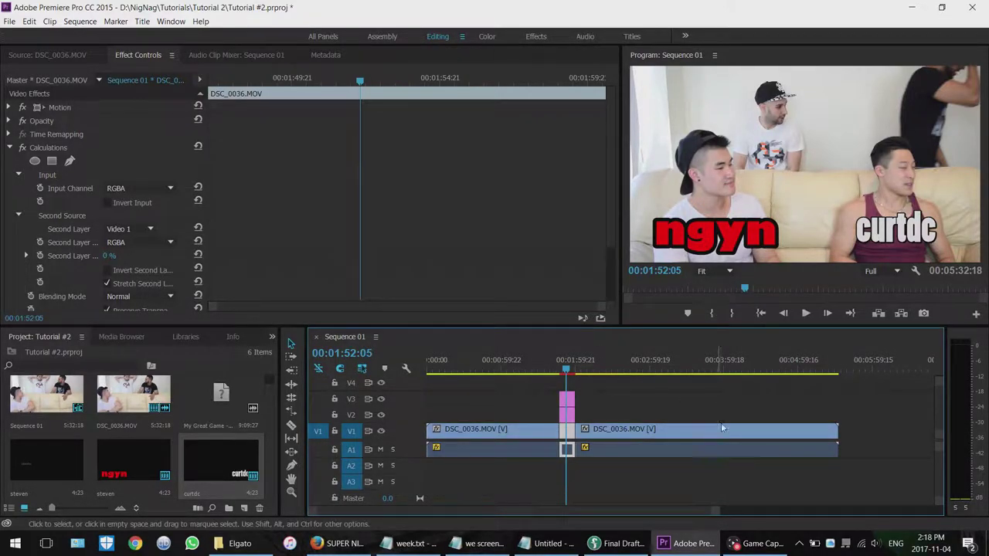
click(756, 543)
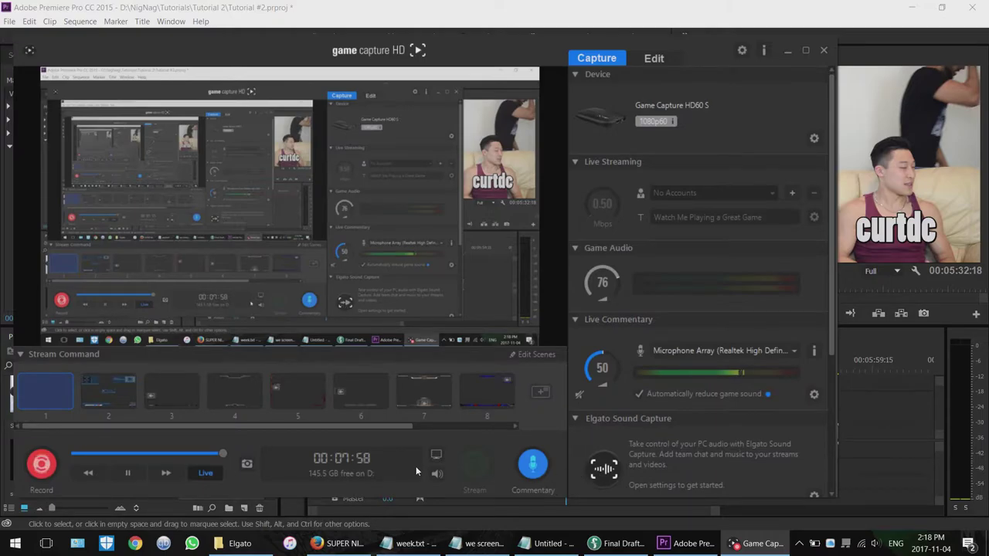